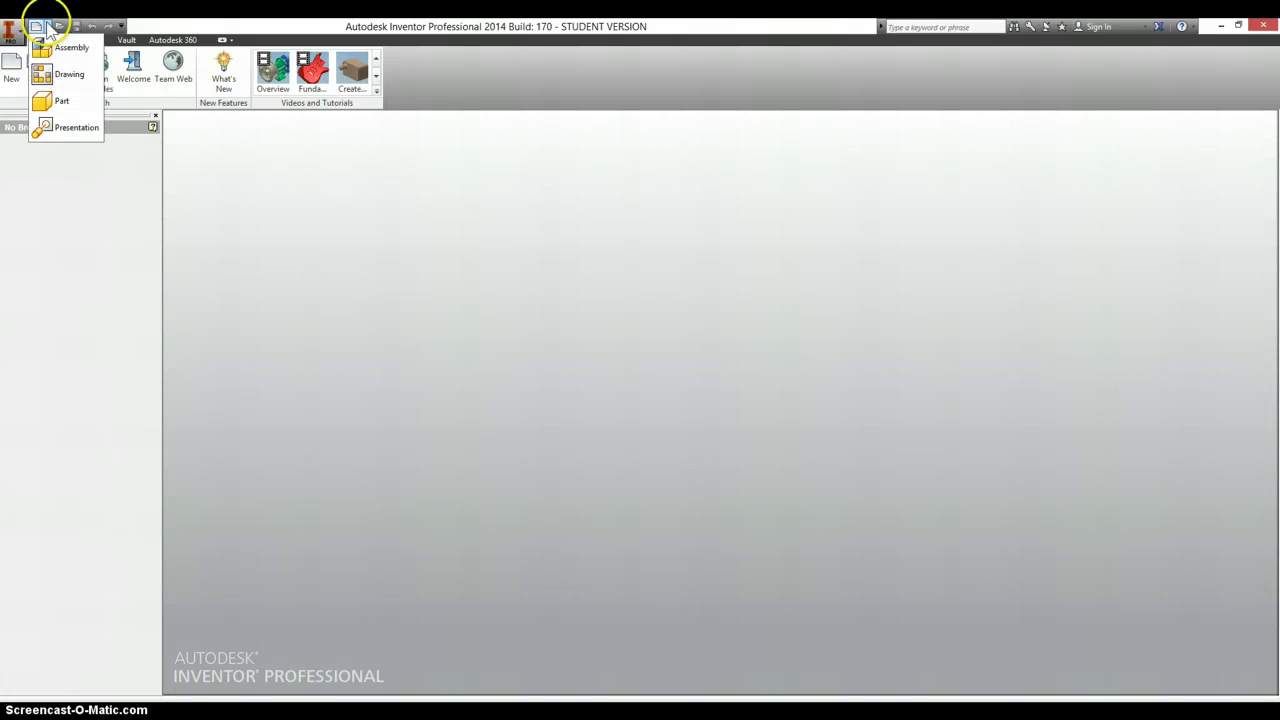
- Start a new presentation and create a manual explosion view from the Assembly file in the Arbor Press folder
click(56, 127)
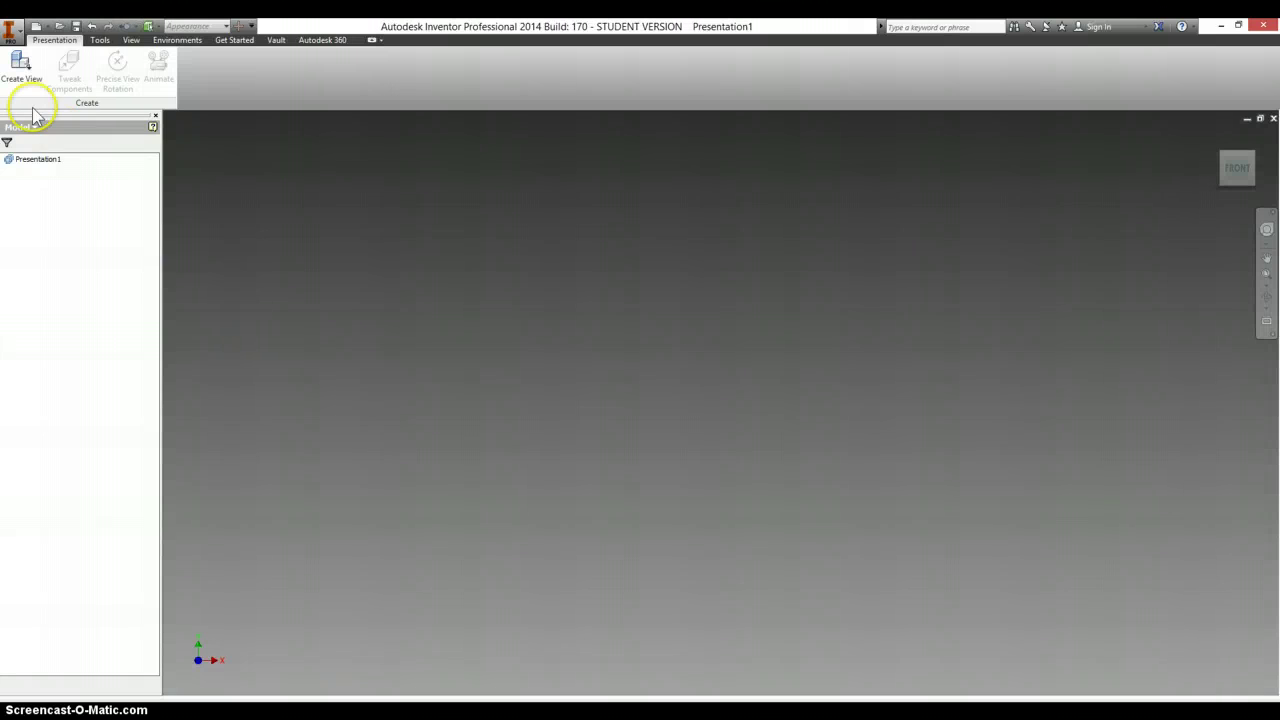
click(22, 80)
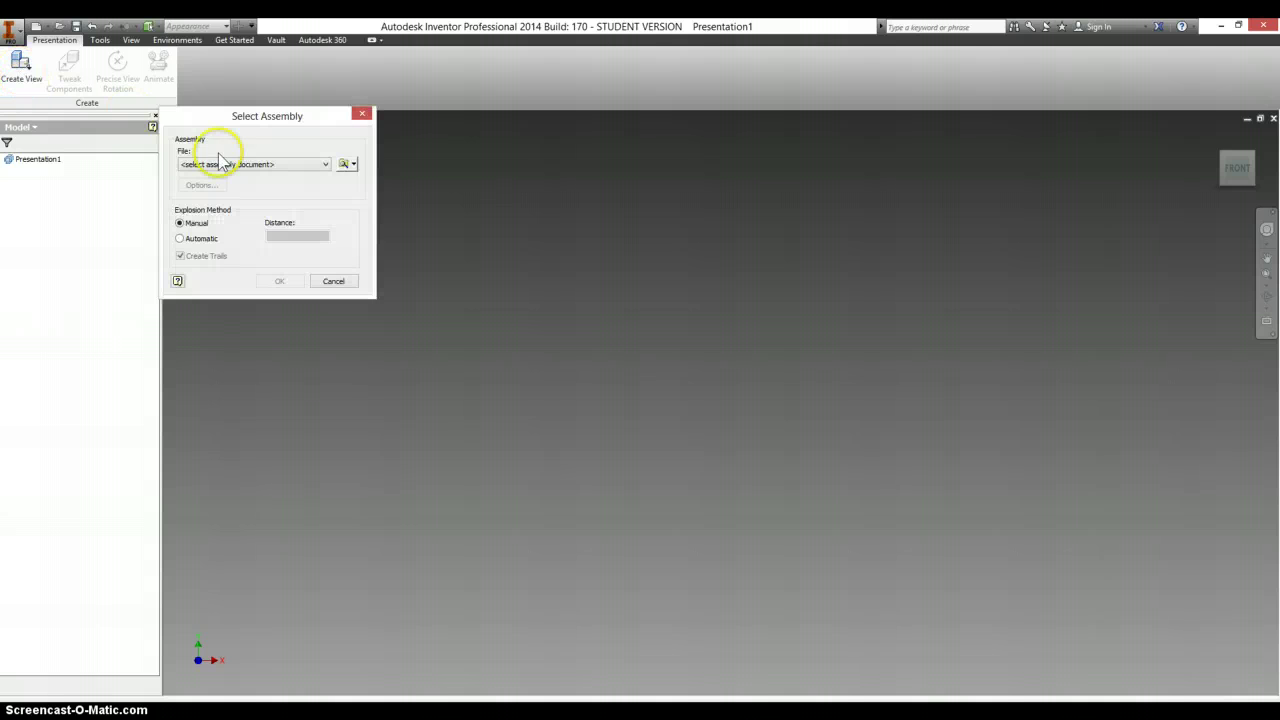
click(304, 168)
click(313, 175)
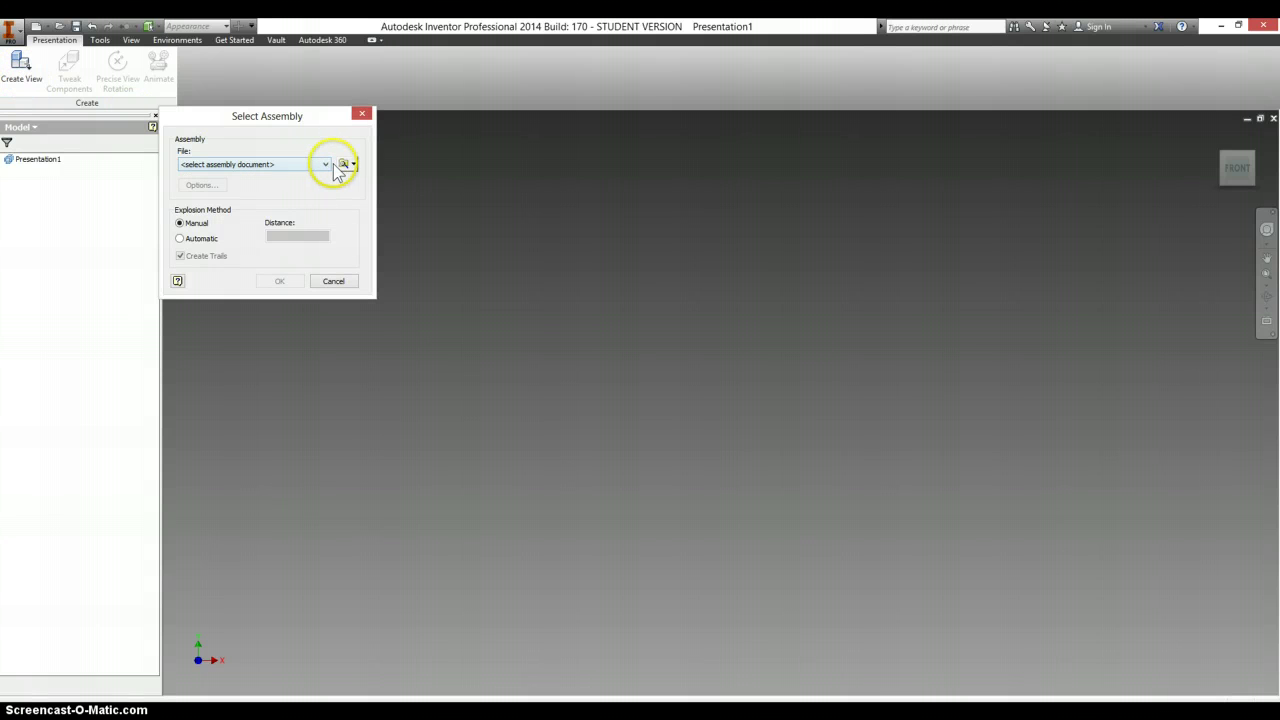
click(343, 180)
click(238, 160)
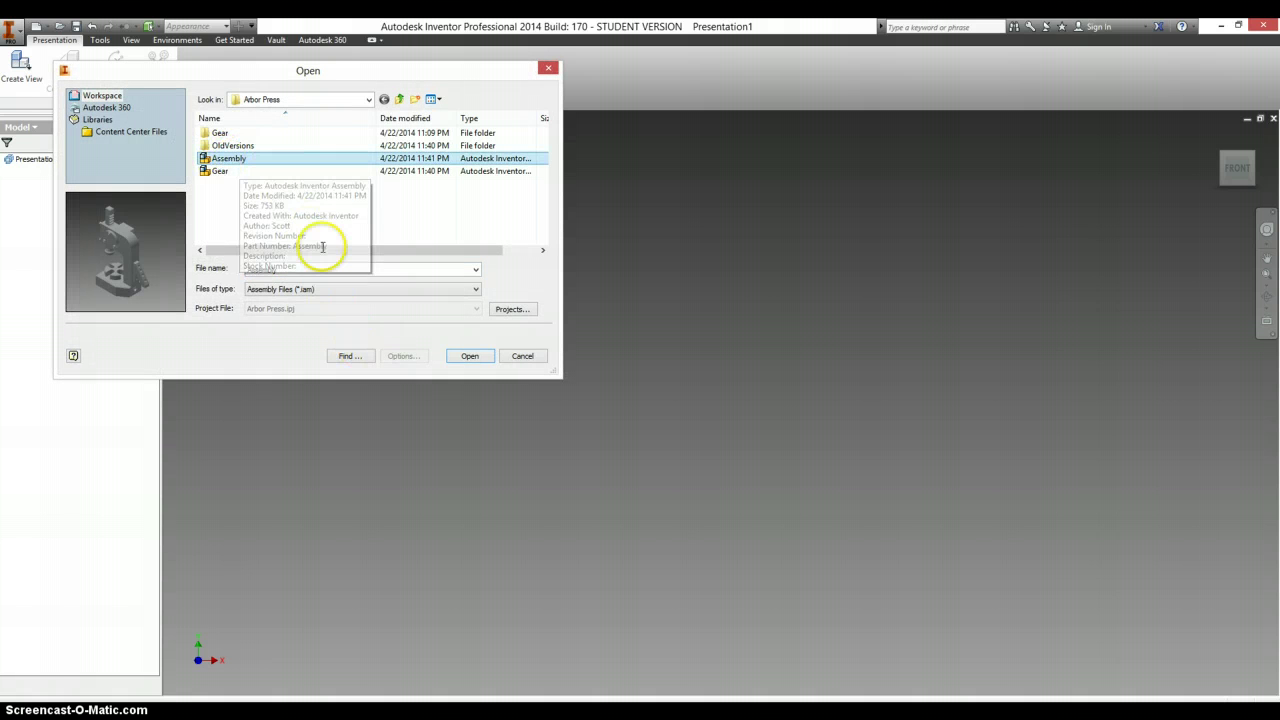
click(469, 356)
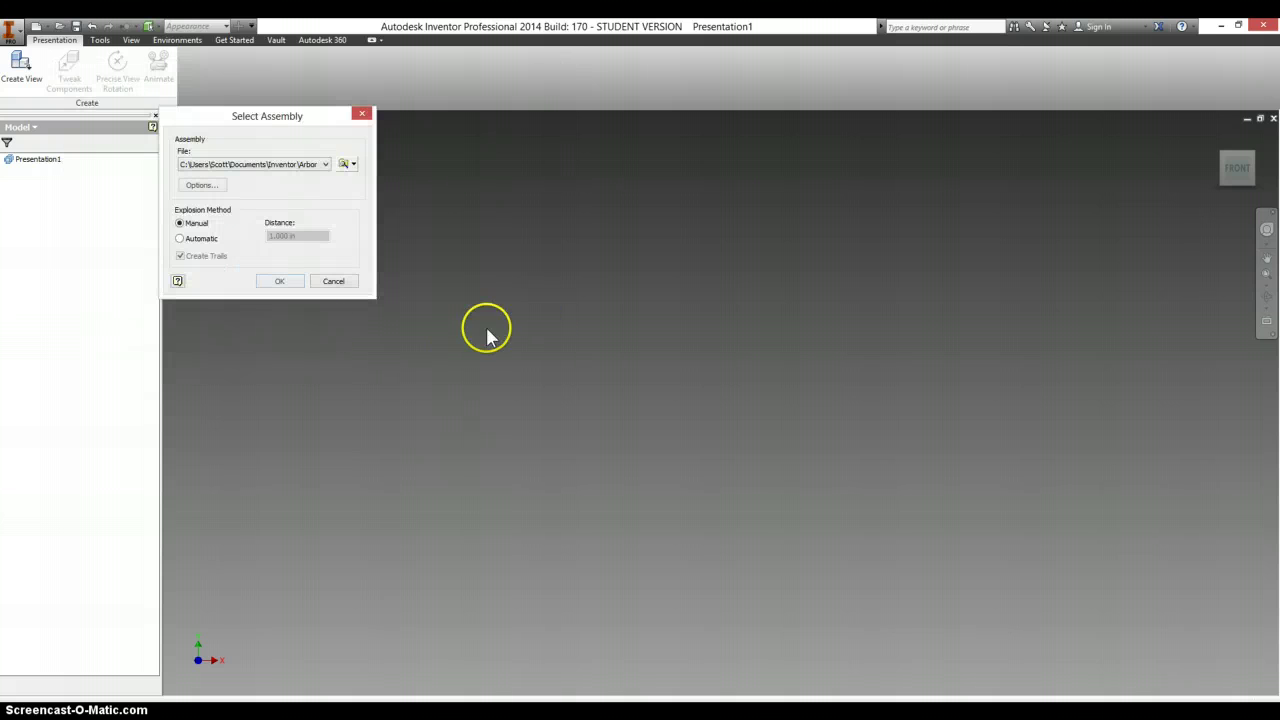
click(266, 284)
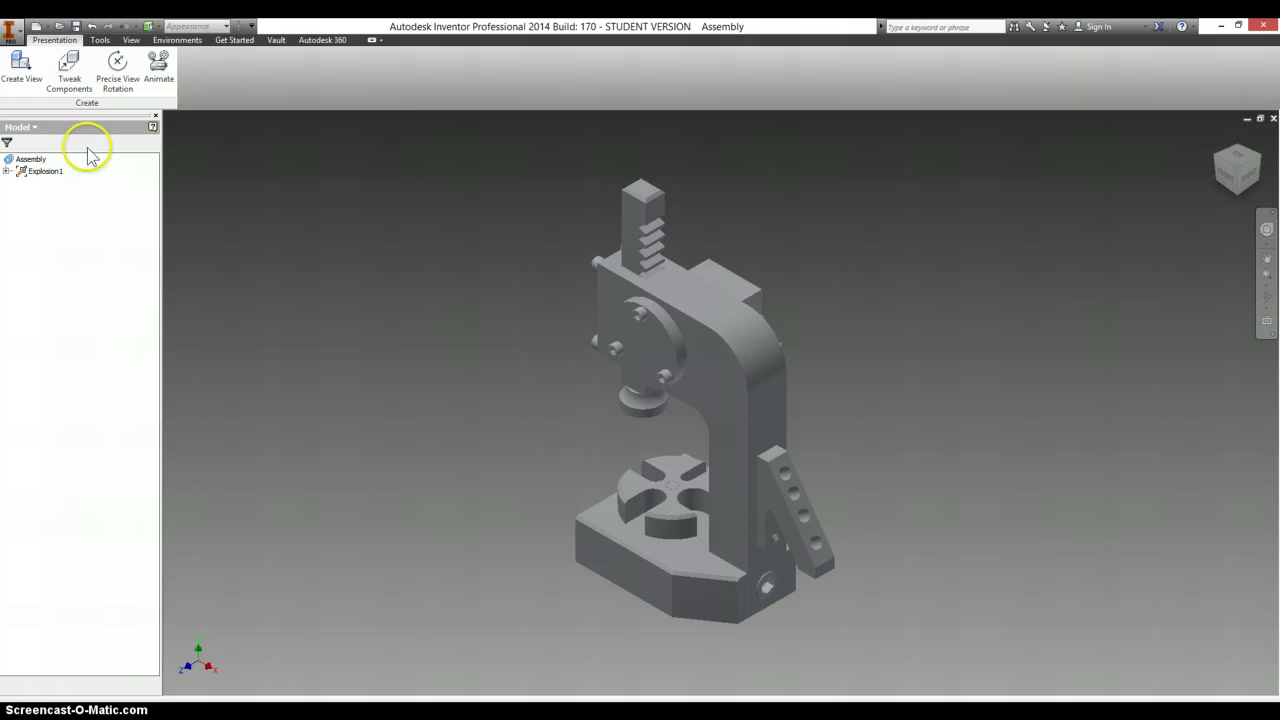
- Tweak the three cap screws of the round side cover about 3.95 in straight out, perpendicular to the frame's side face
click(69, 68)
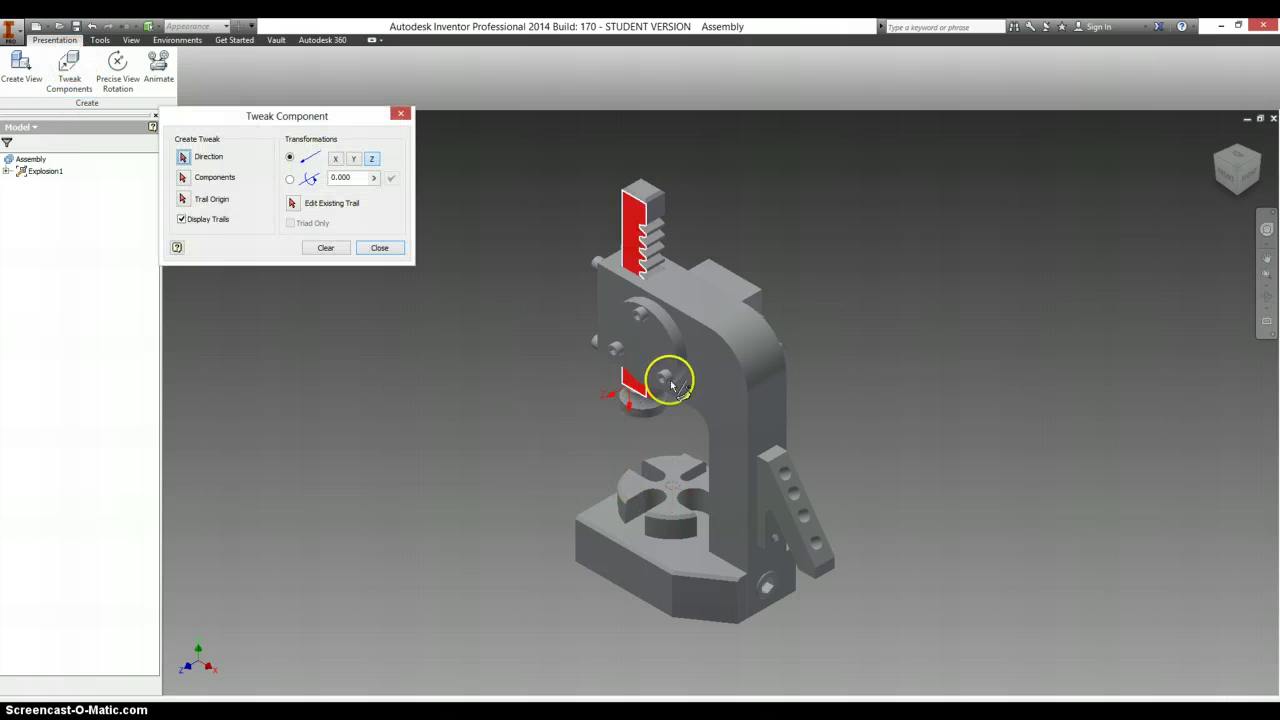
click(703, 375)
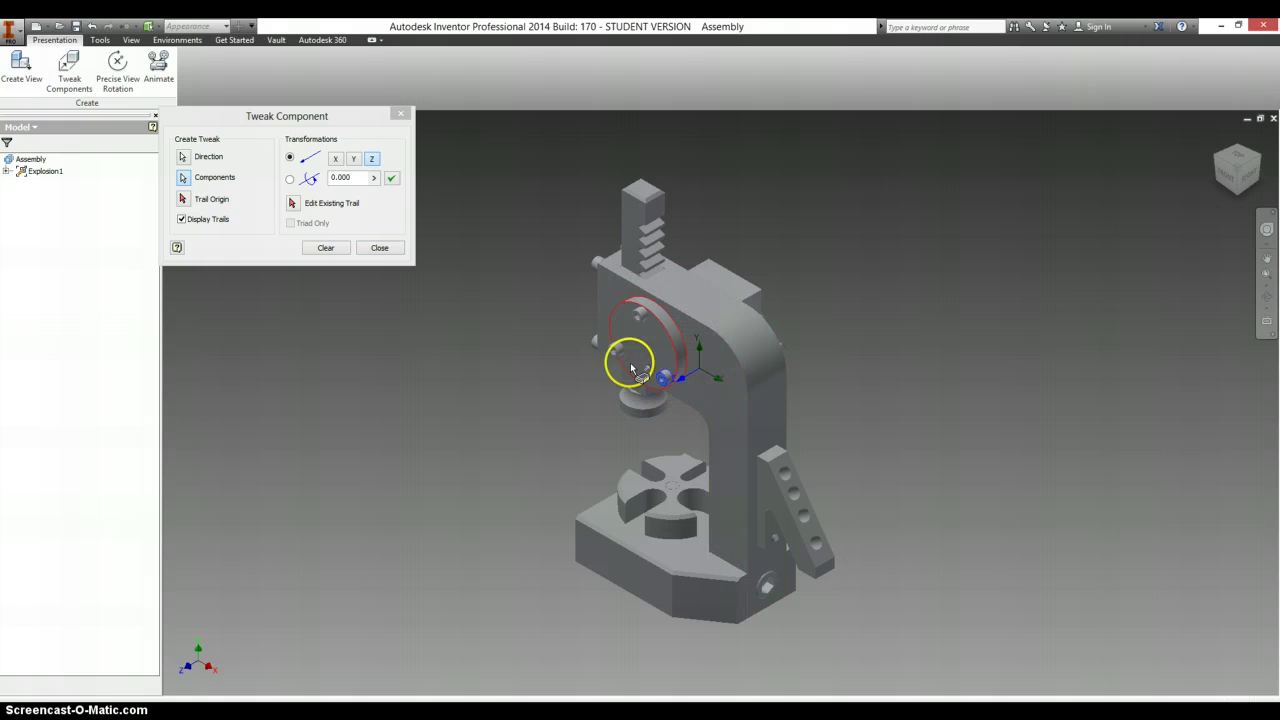
drag(558, 362, 434, 400)
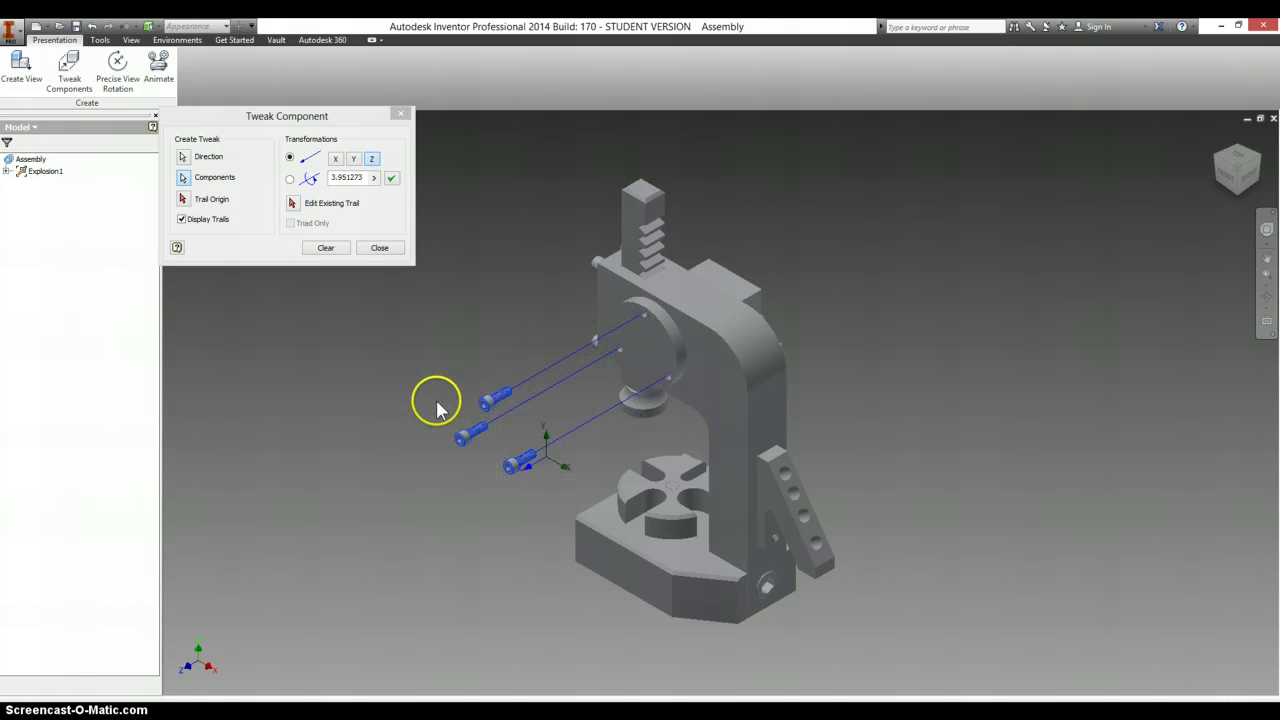
click(325, 247)
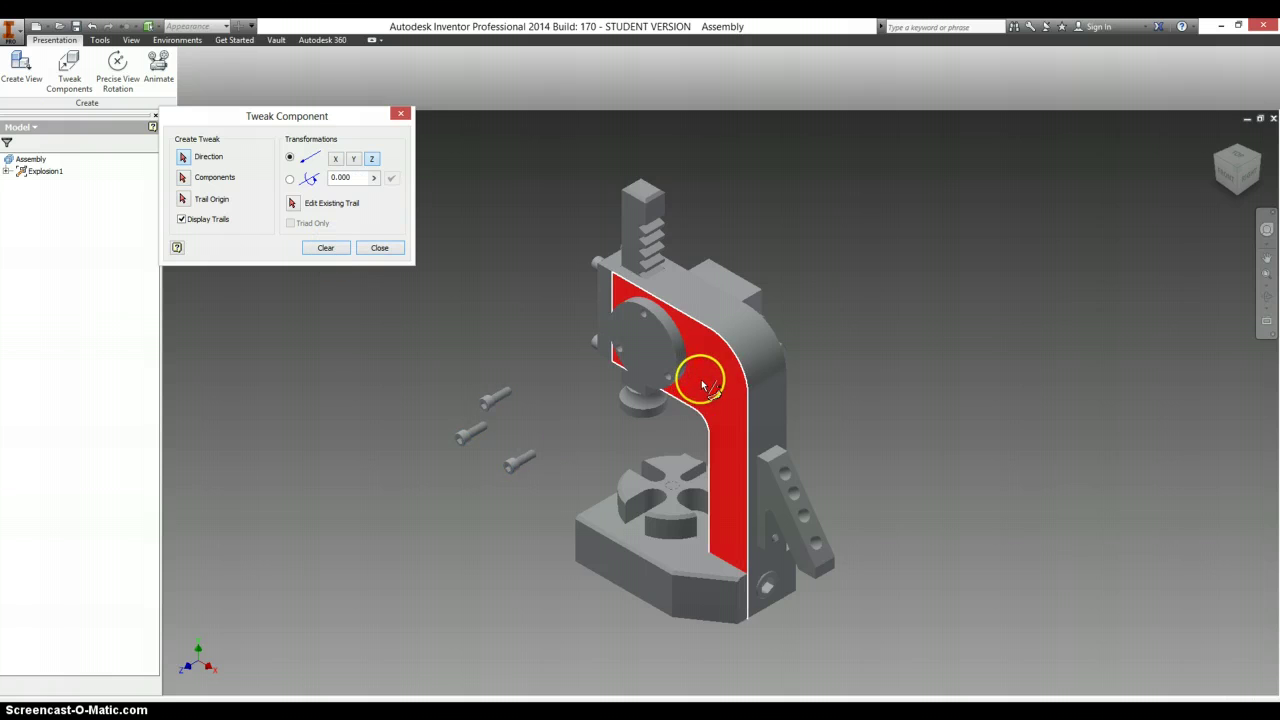
- Tweak the round side cover about 2.39 in out from the frame in the same direction as its screws
click(703, 378)
drag(652, 362, 529, 406)
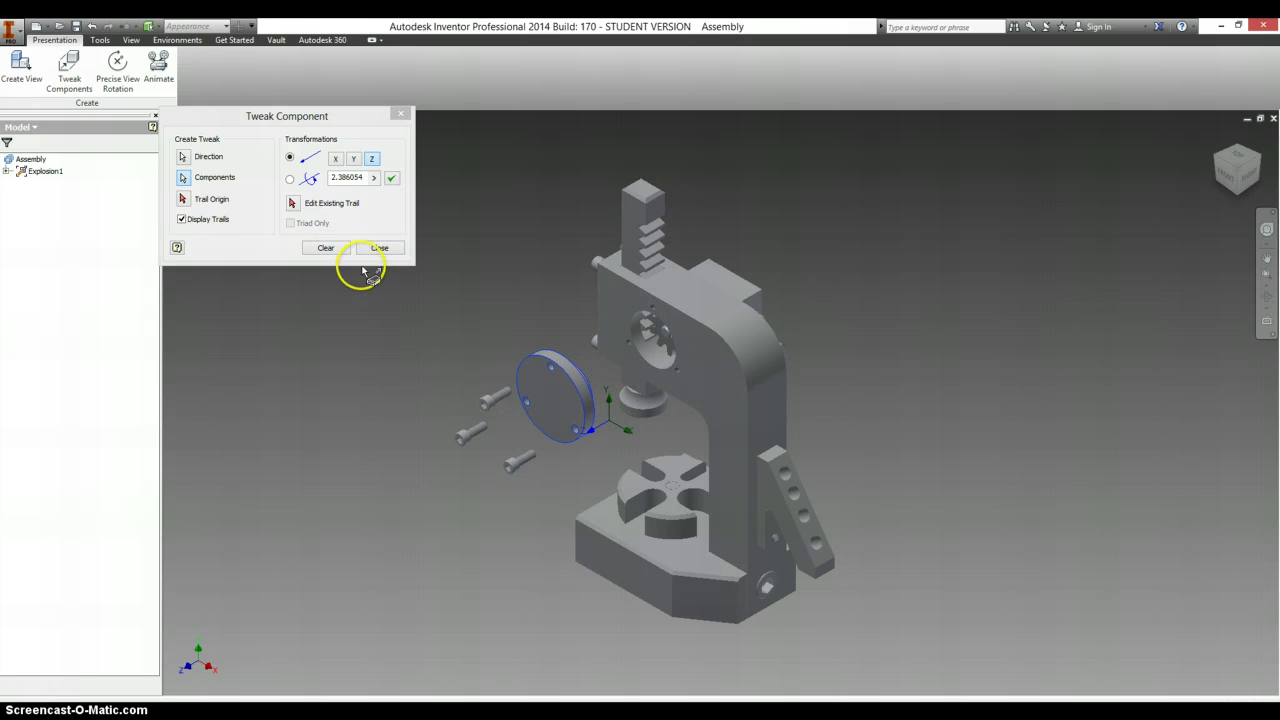
click(337, 250)
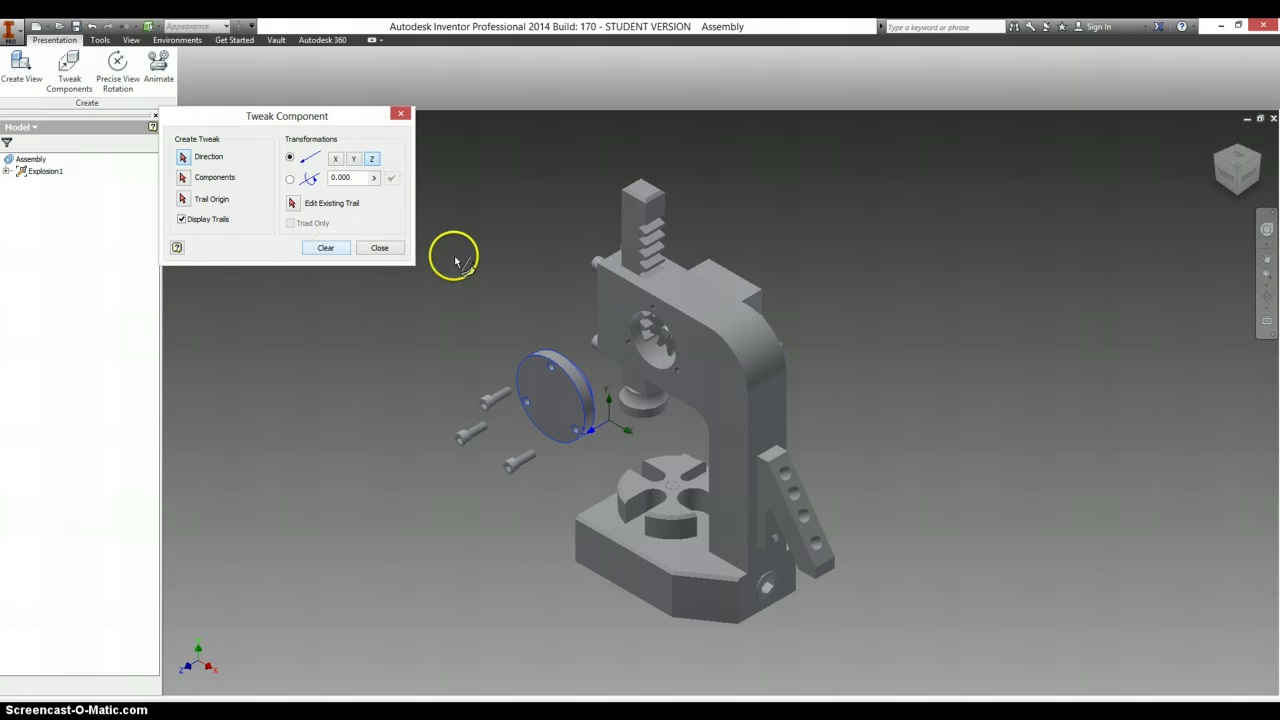
- Tweak the four cap screws of the rectangular front plate about 2.88 in out, perpendicular to the plate's front face
click(1220, 160)
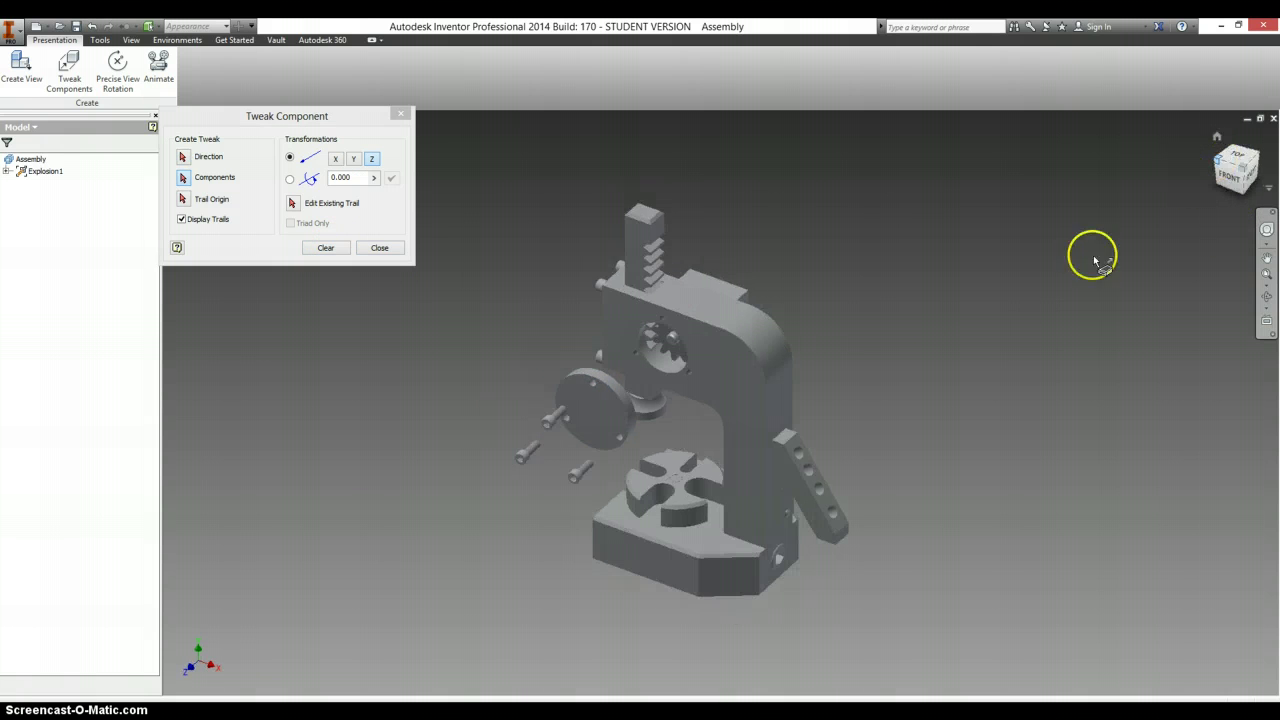
scroll(623, 385, up, 5)
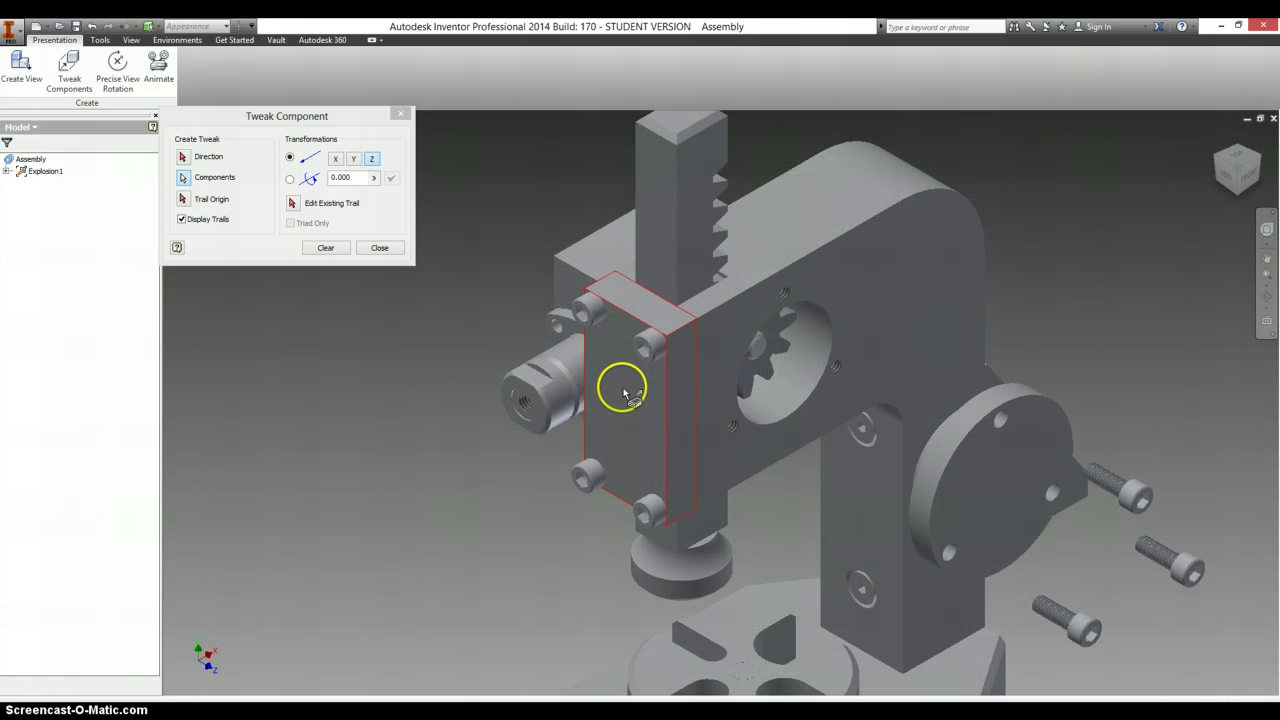
click(337, 250)
click(608, 418)
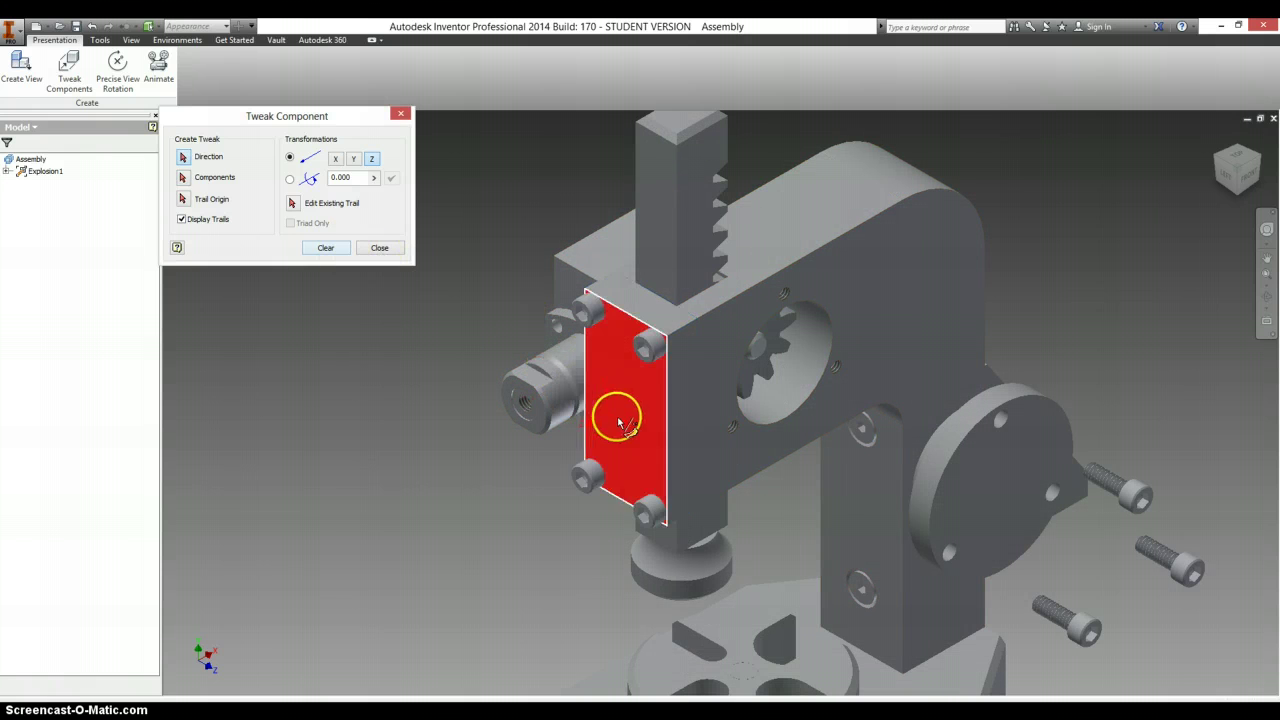
click(588, 308)
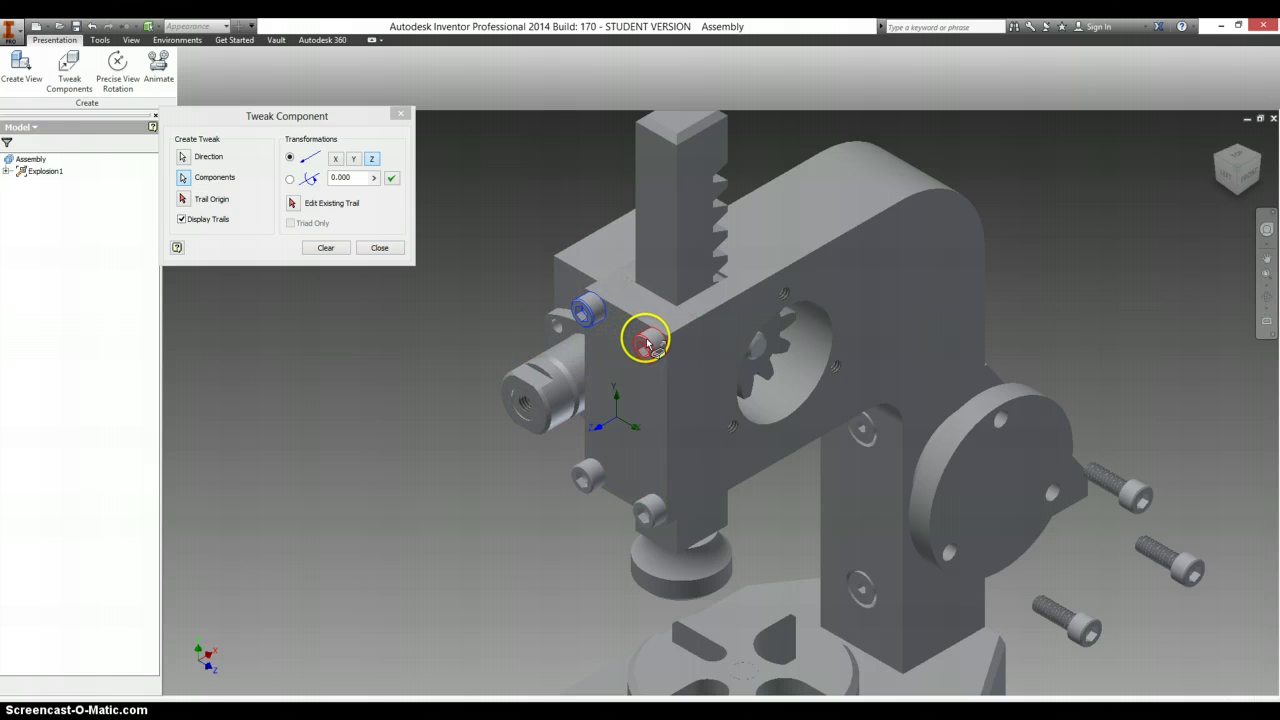
click(648, 343)
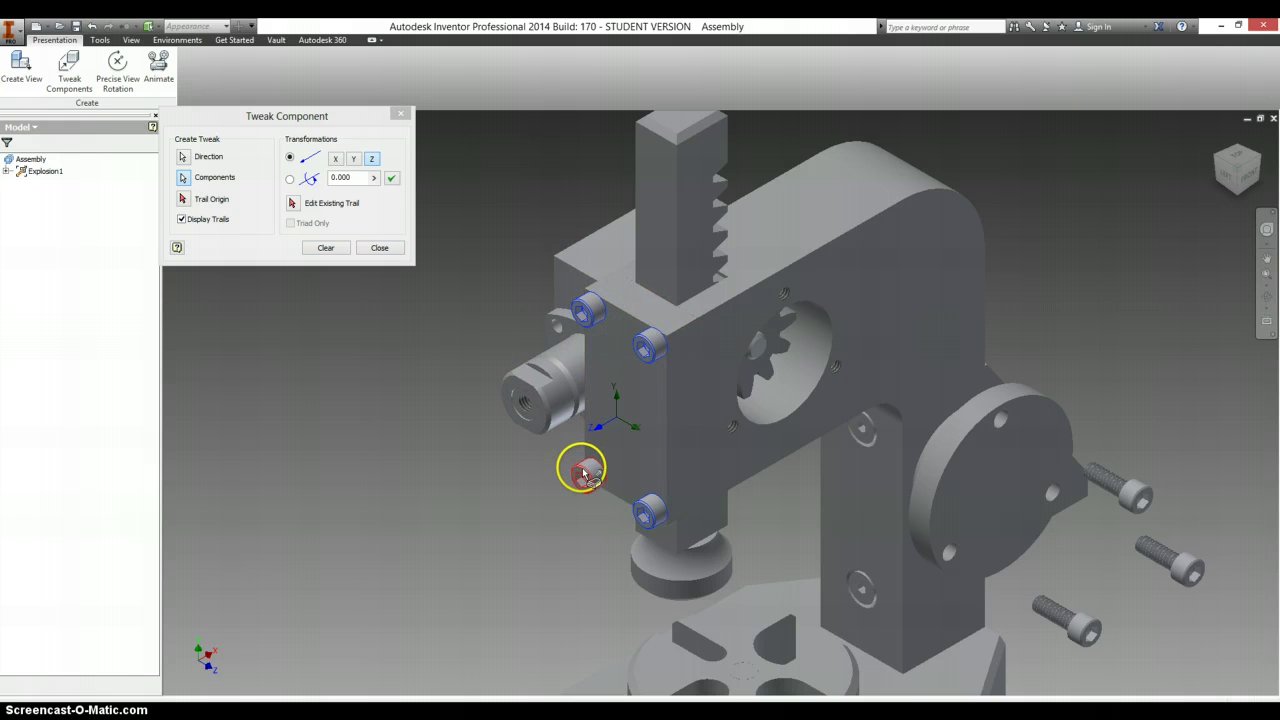
drag(583, 473, 266, 591)
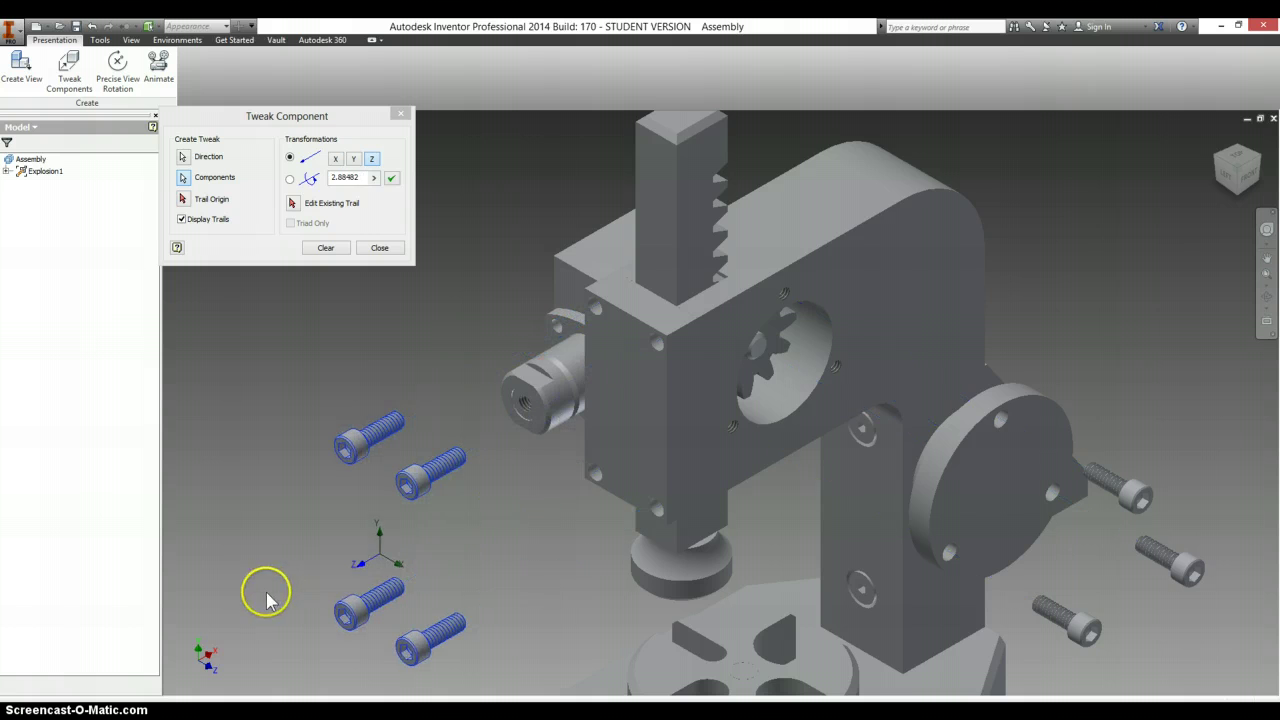
- Tweak the rectangular front plate forward from the frame, placing it between the frame and its four screws
click(326, 248)
drag(634, 366, 472, 485)
click(330, 247)
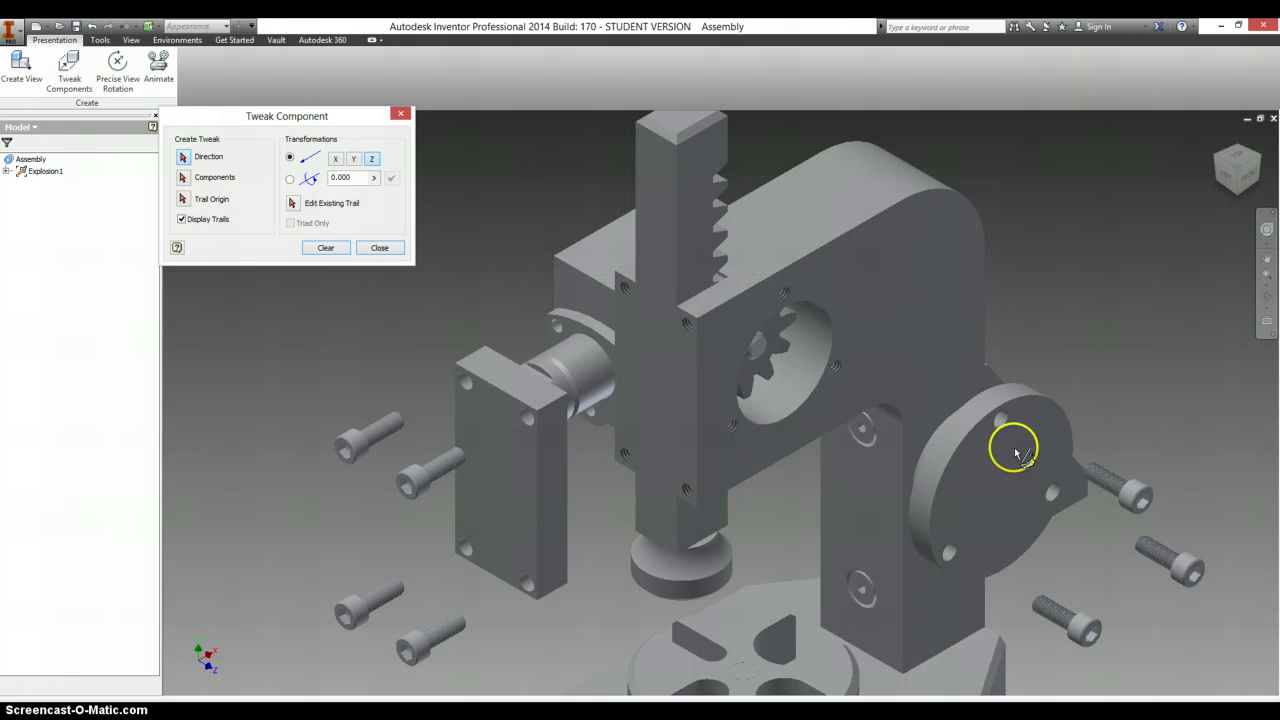
- Try to tweak the two recessed screws out of the column's inner face
click(853, 509)
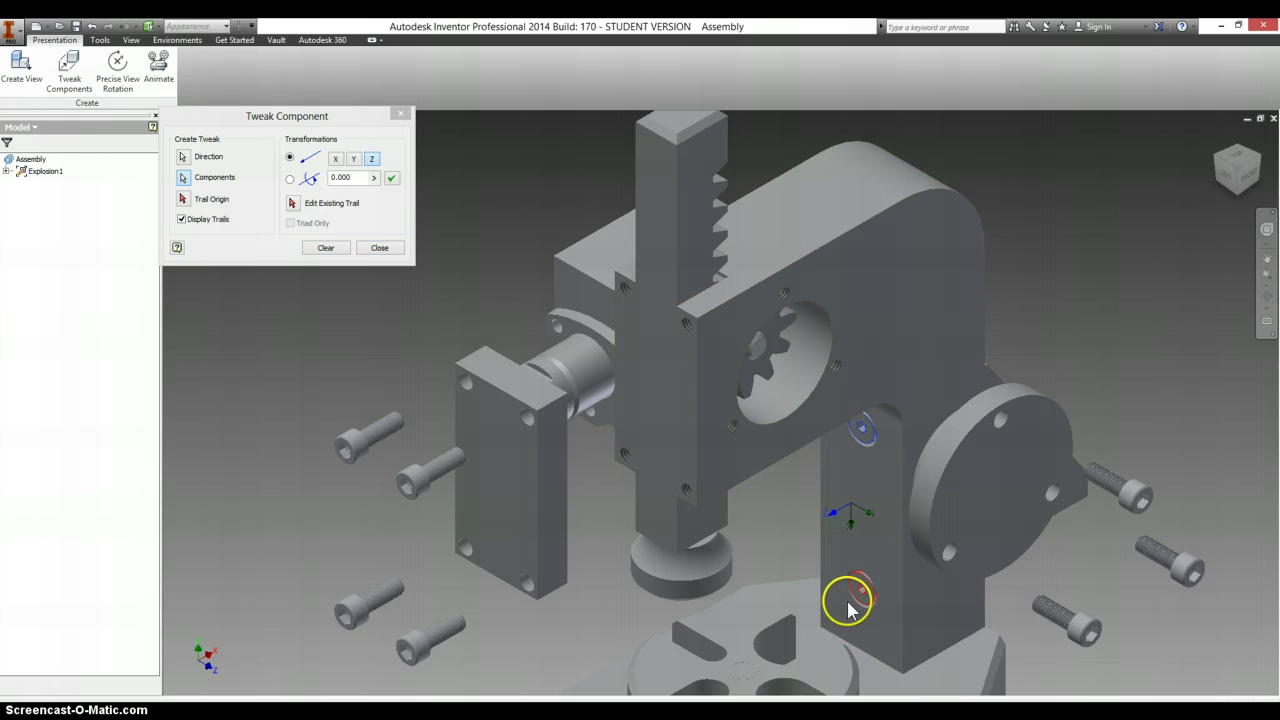
drag(835, 612, 893, 620)
click(330, 248)
- Tweak the center pin of the slotted table plate about 1.71 in straight up from the base
scroll(815, 645, down, 3)
middle_drag(812, 645, 802, 530)
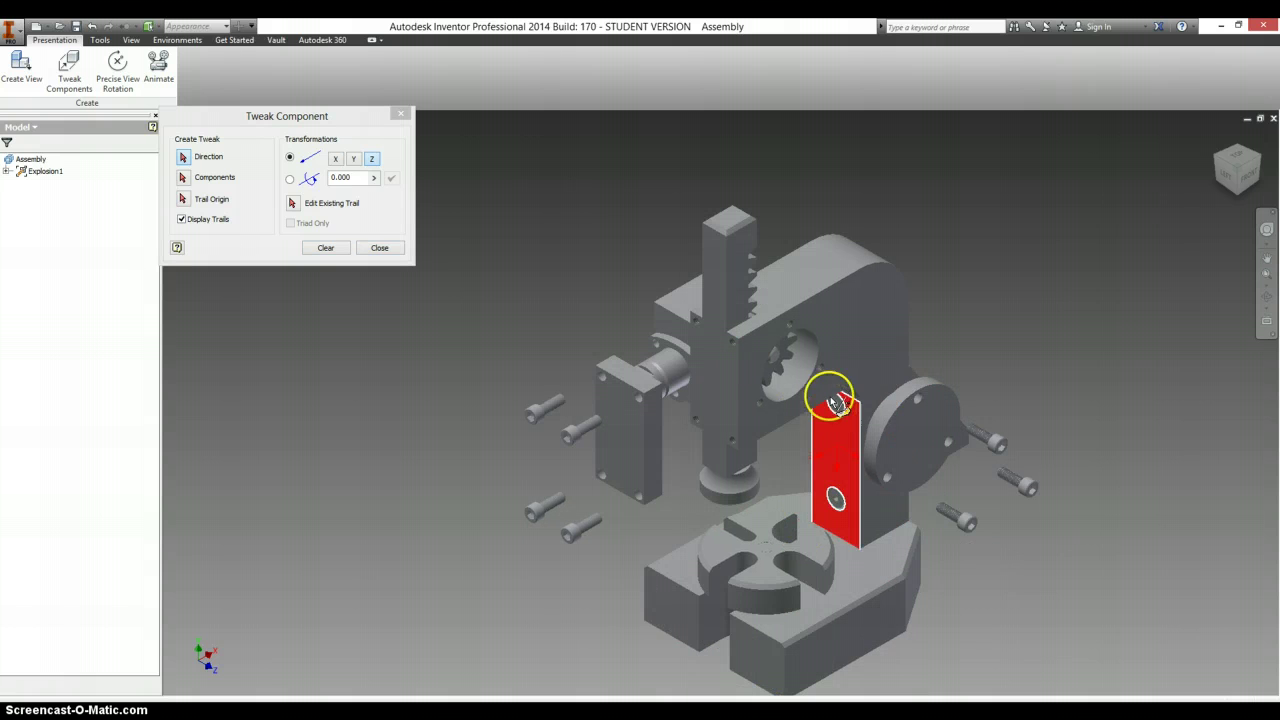
click(765, 549)
drag(765, 549, 772, 432)
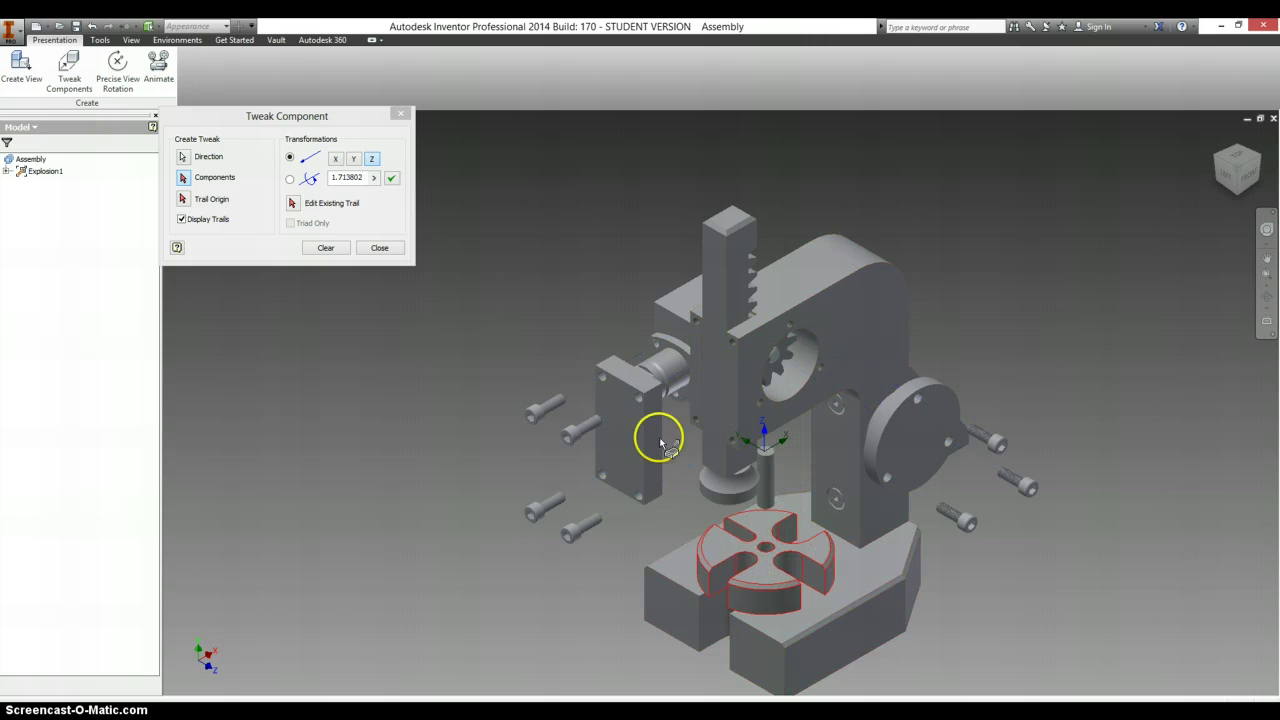
- Tweak the slotted table plate about 0.48 in upward from the base, below the raised pin
click(763, 583)
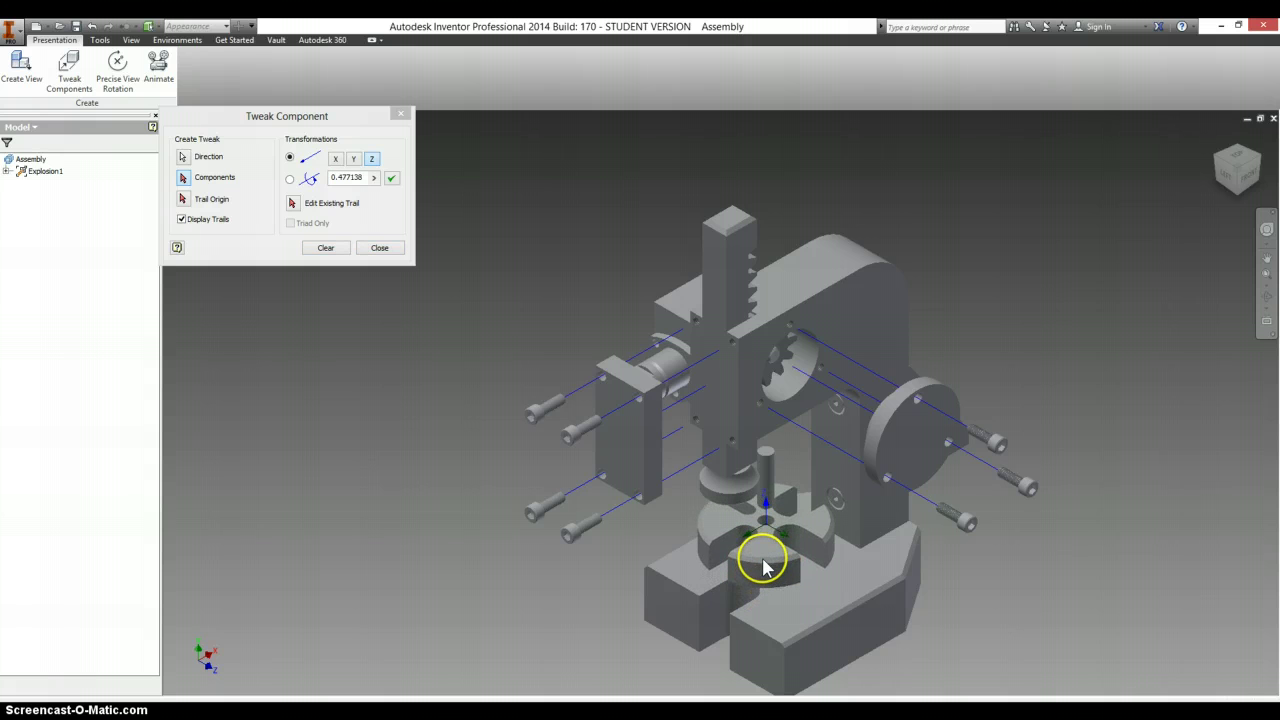
drag(757, 563, 687, 515)
click(325, 247)
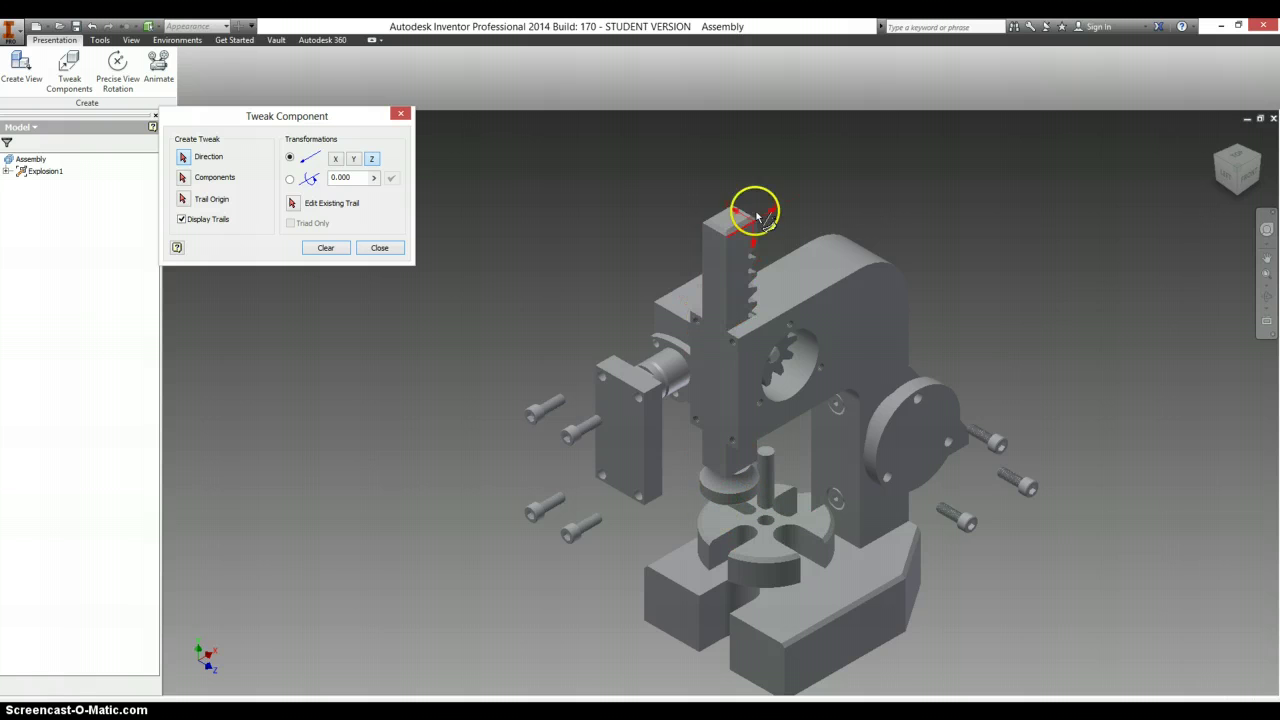
- Tweak the toothed rack about 3.63 in straight up so it clears the frame
drag(724, 218, 711, 72)
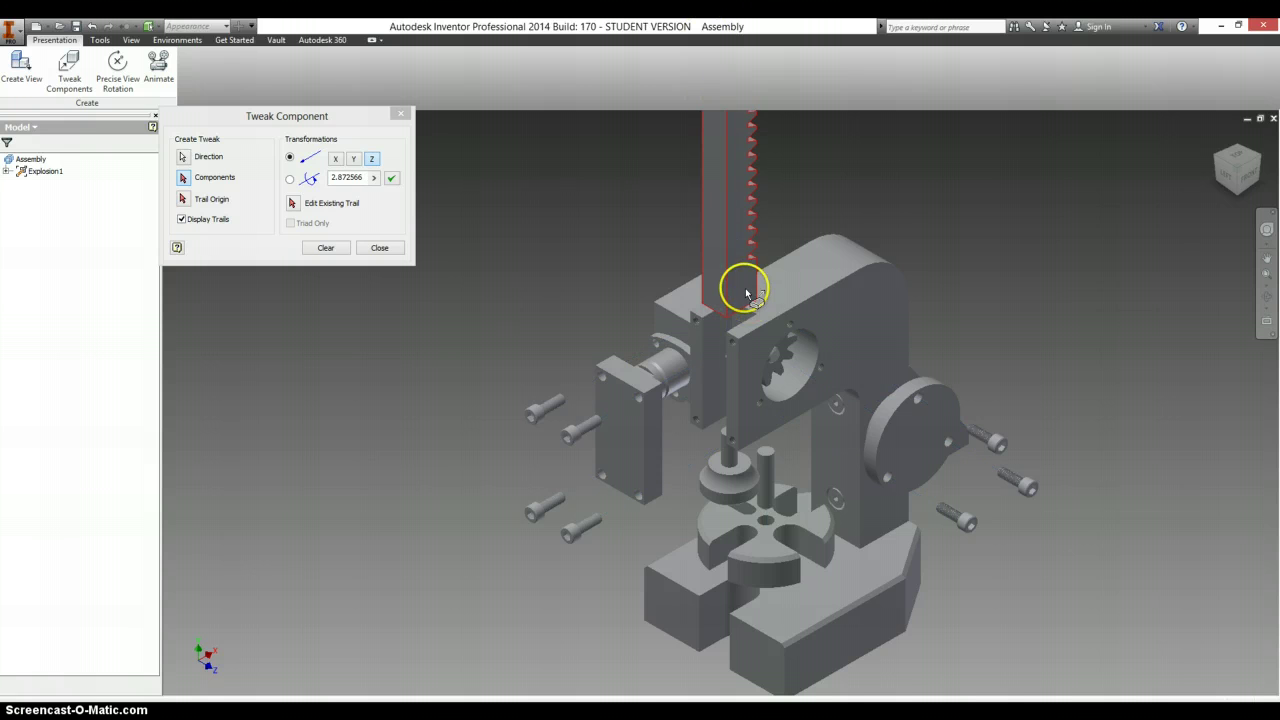
drag(740, 290, 734, 234)
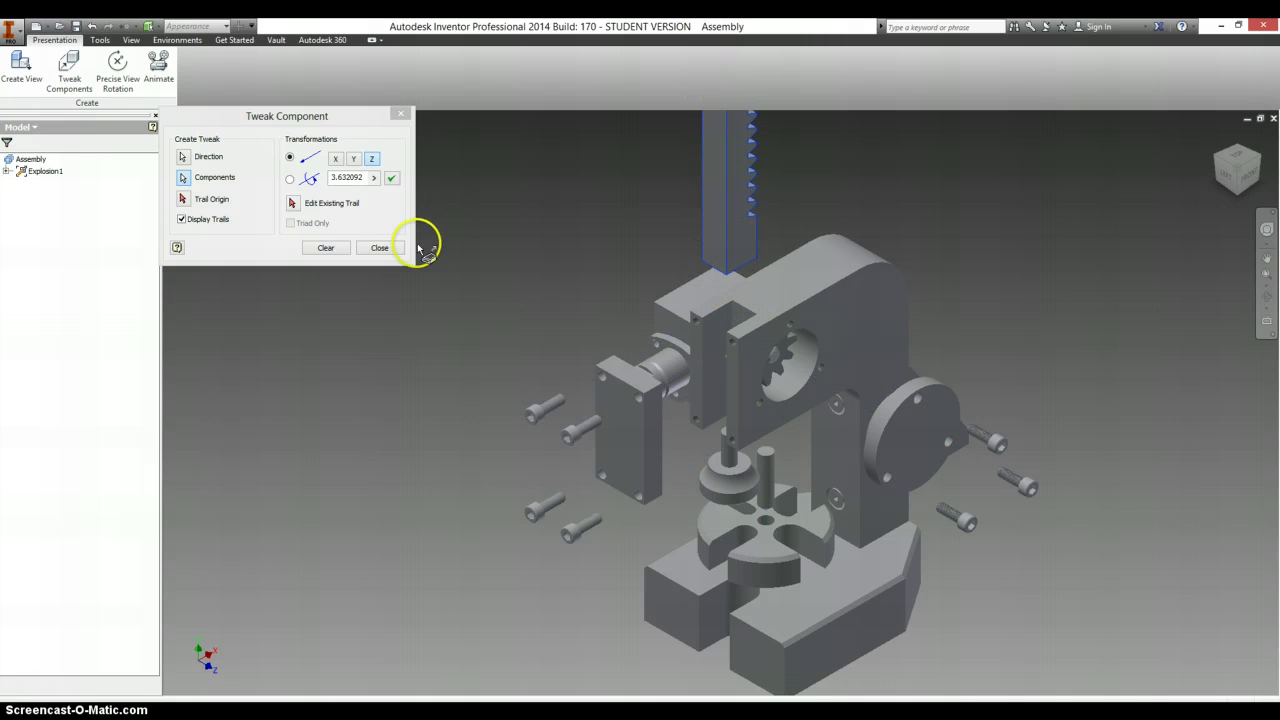
click(325, 248)
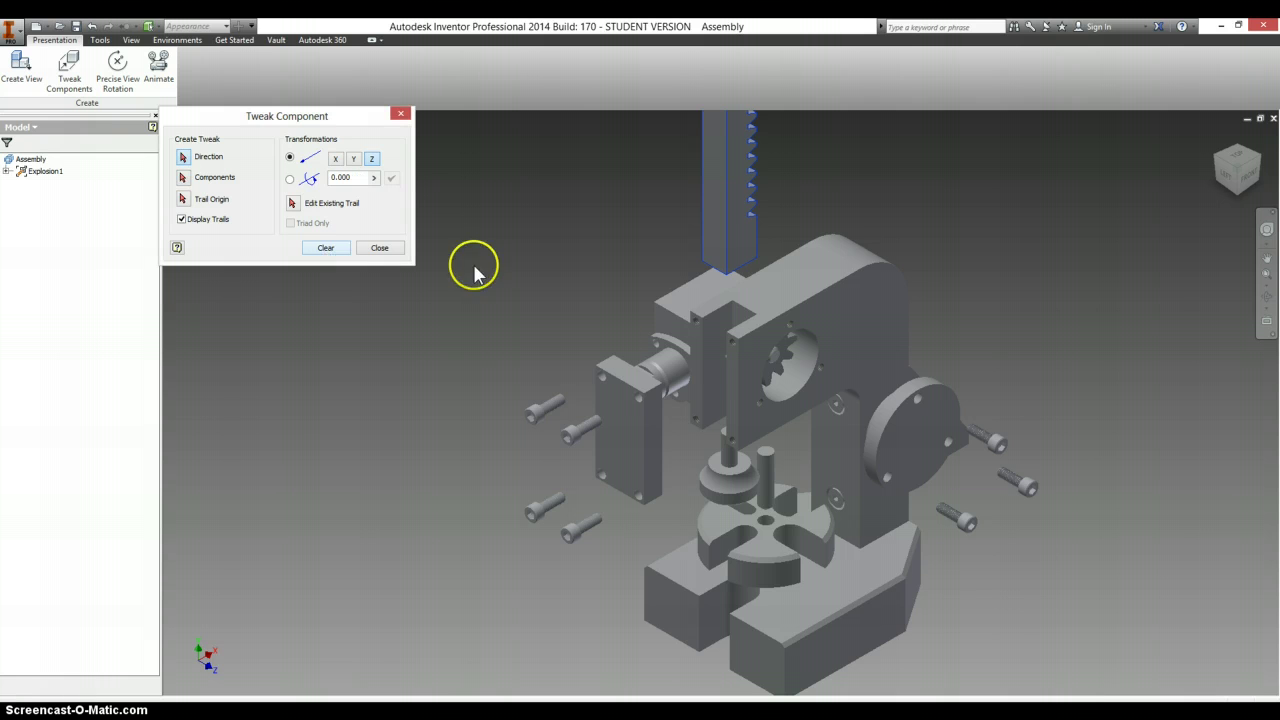
- Tweak the two recessed screws about 0.45 in out of the column's inner face
click(840, 460)
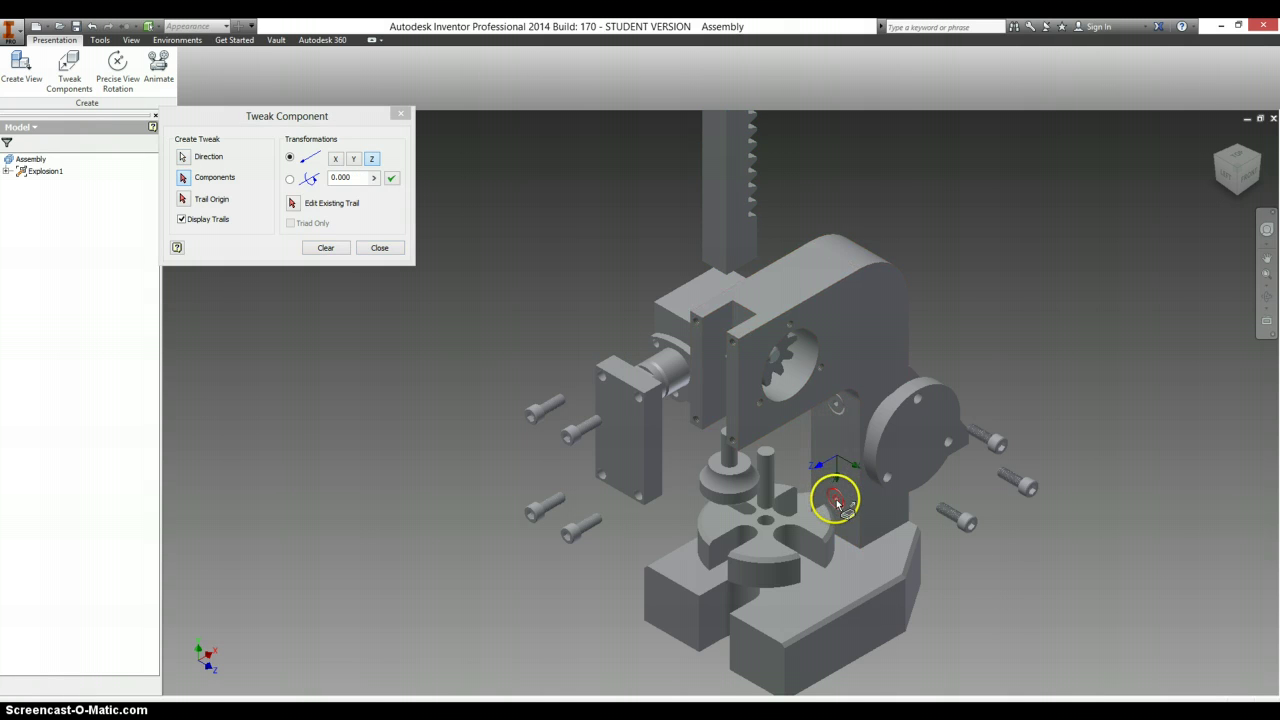
click(838, 505)
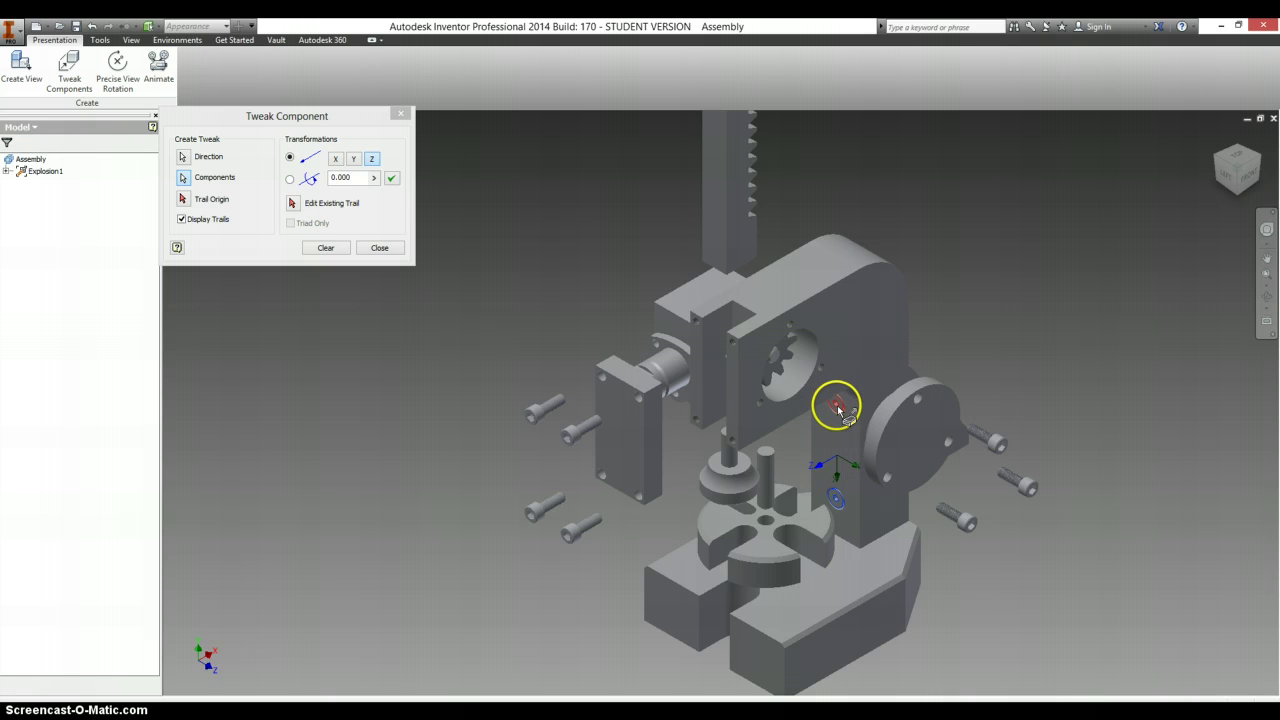
drag(840, 408, 813, 430)
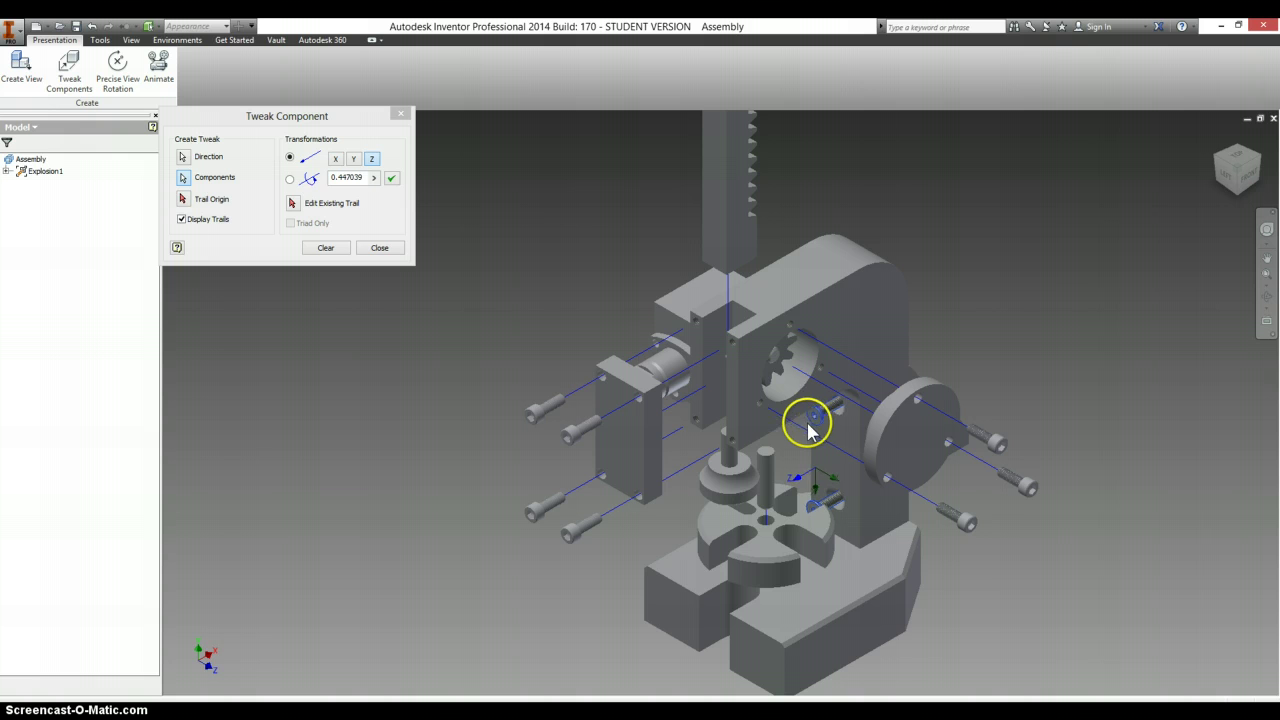
click(328, 247)
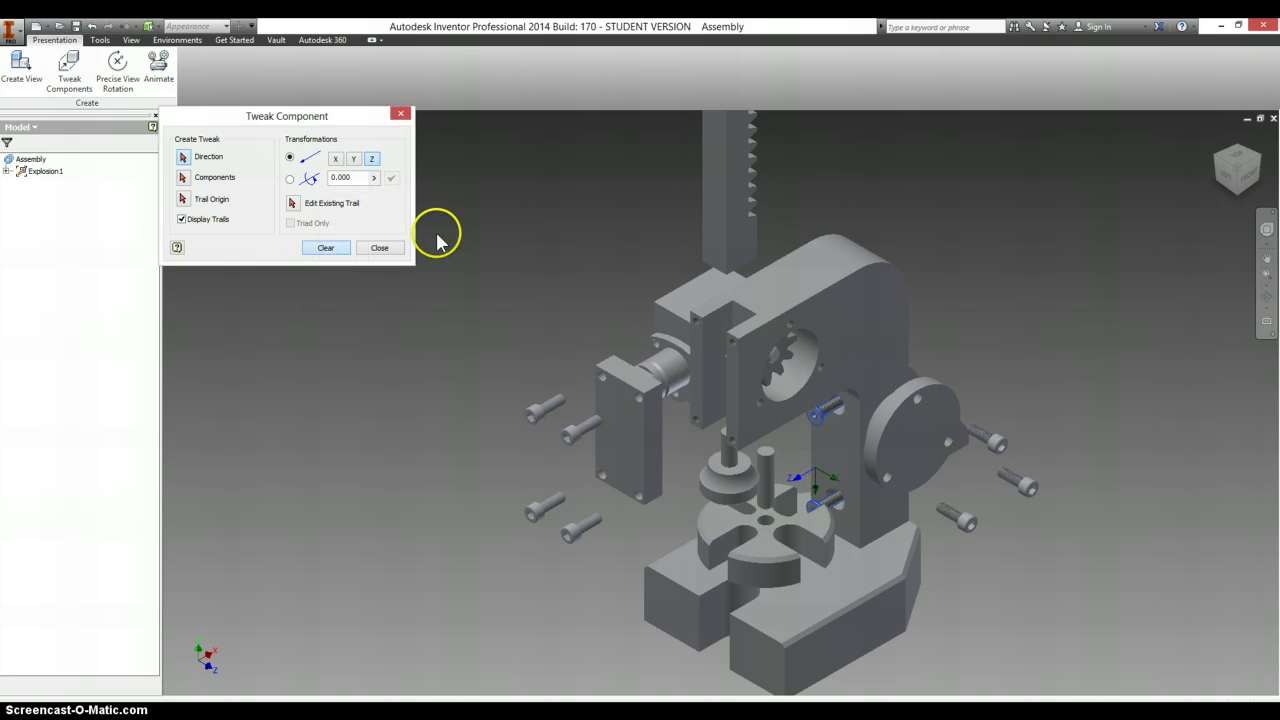
- Tweak the large socket-head bolt straight out of the lower hole in the column's rear face
click(1250, 158)
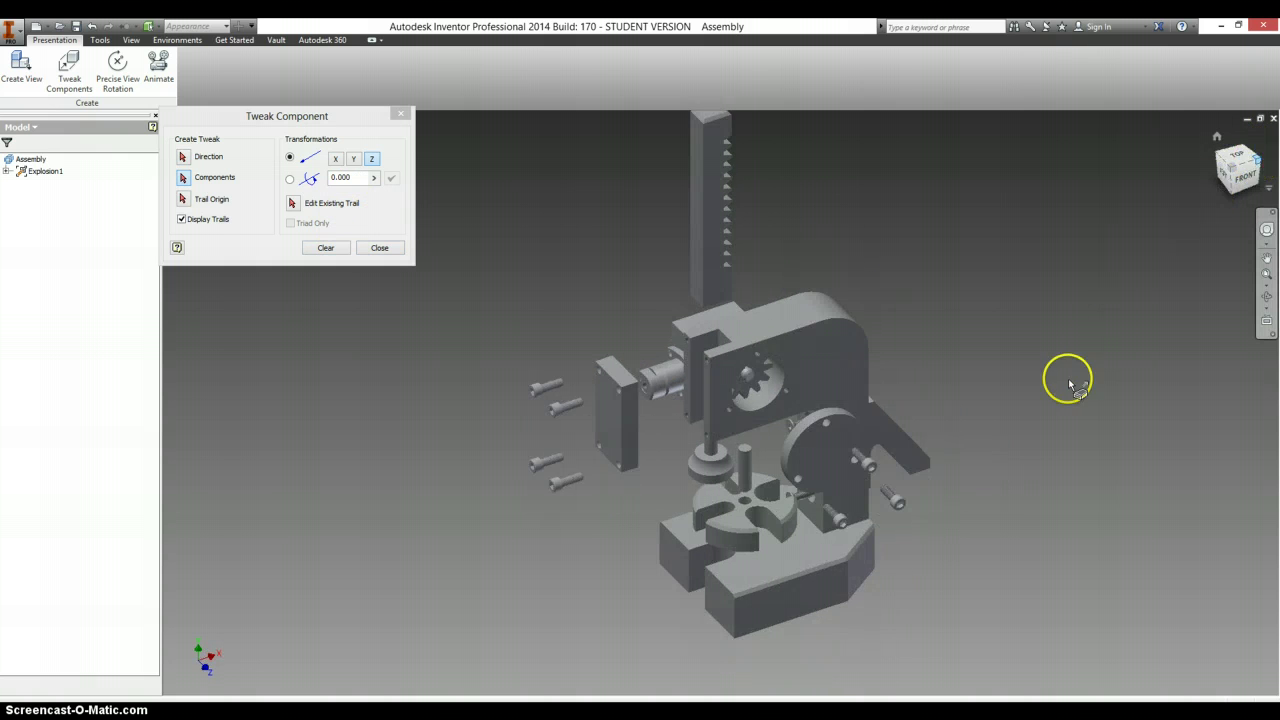
scroll(910, 430, down, 3)
scroll(795, 490, up, 6)
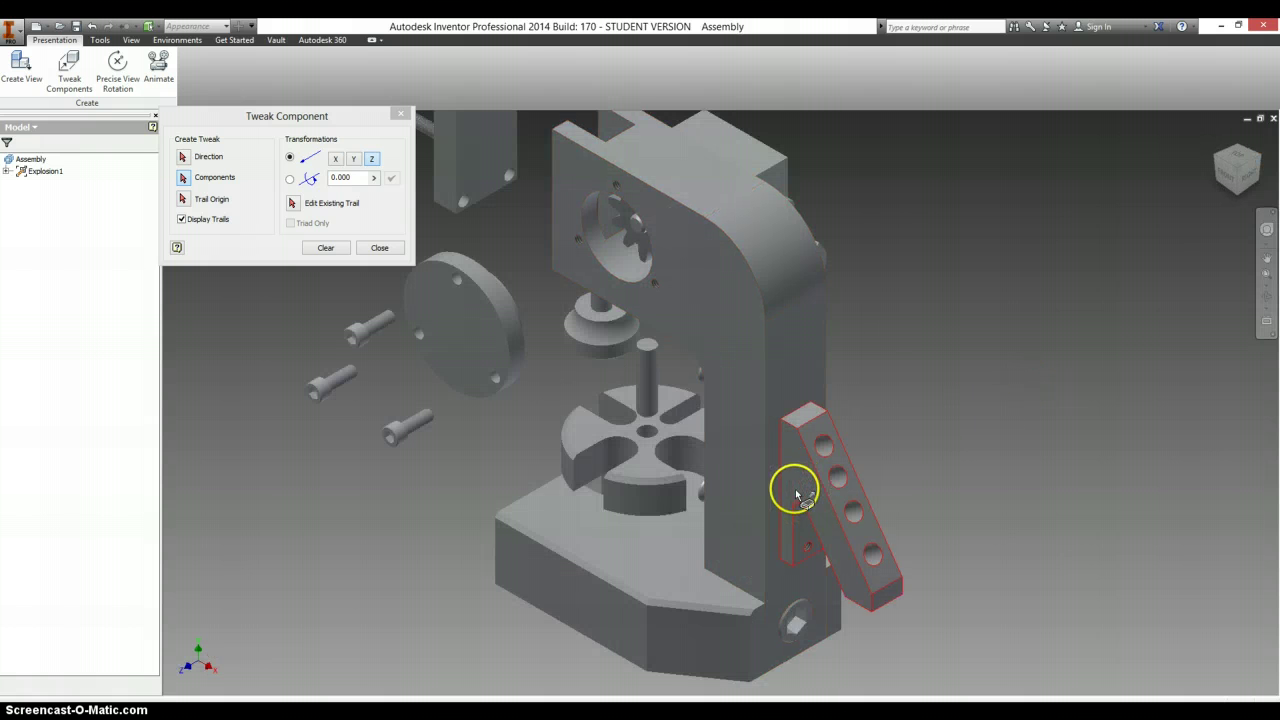
click(796, 628)
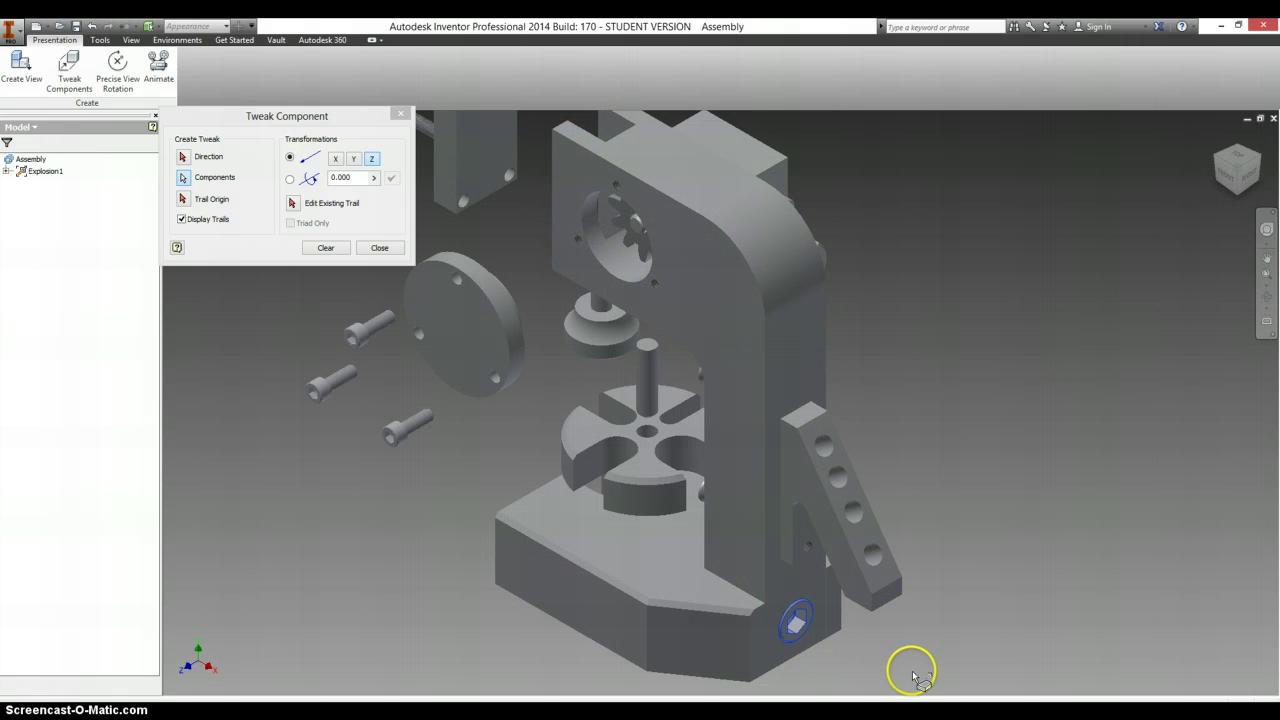
click(325, 247)
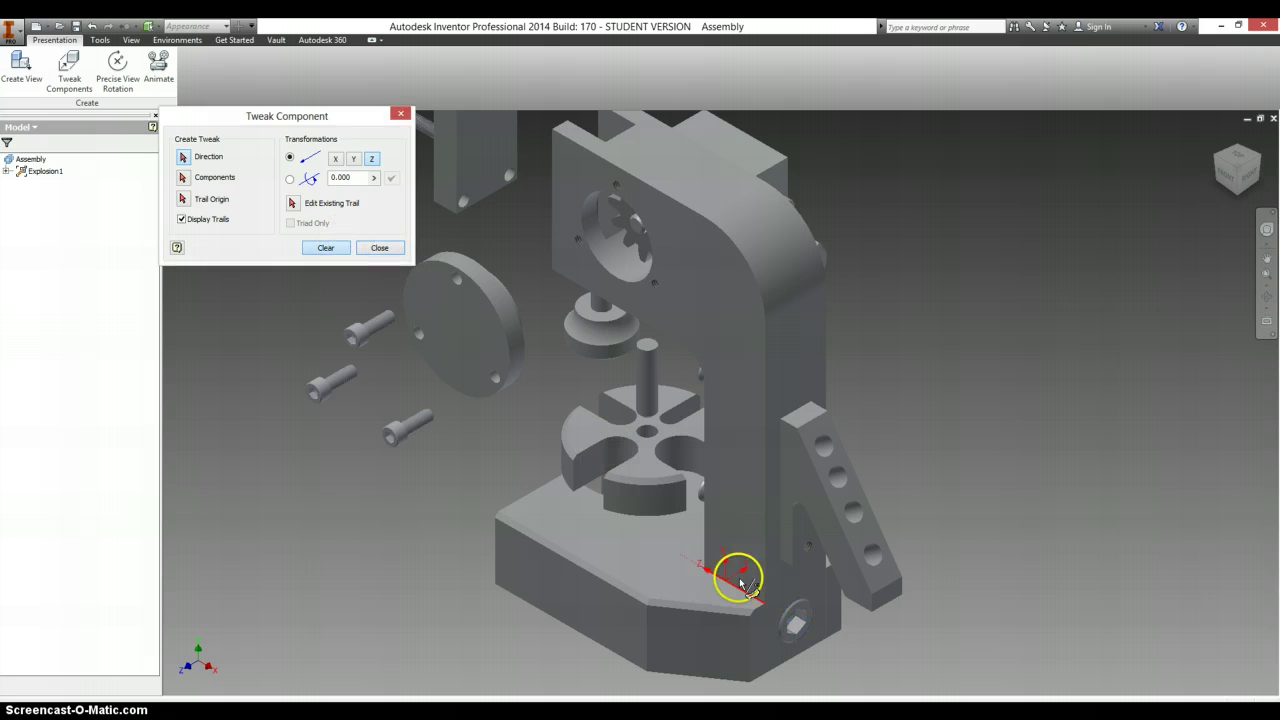
click(792, 590)
drag(791, 609, 912, 680)
click(327, 248)
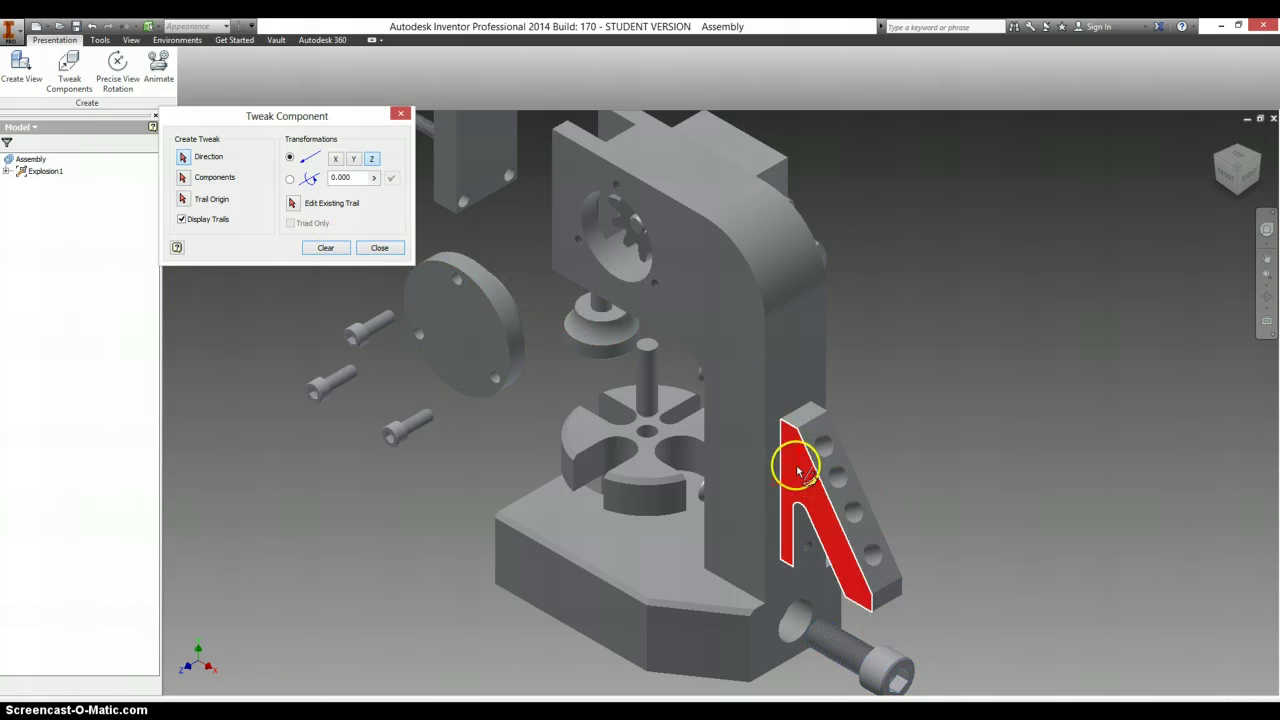
- Tweak the angled four-hole bracket straight out from the column's rear face, clear of its two mounting holes
click(785, 382)
drag(803, 457, 907, 519)
click(327, 248)
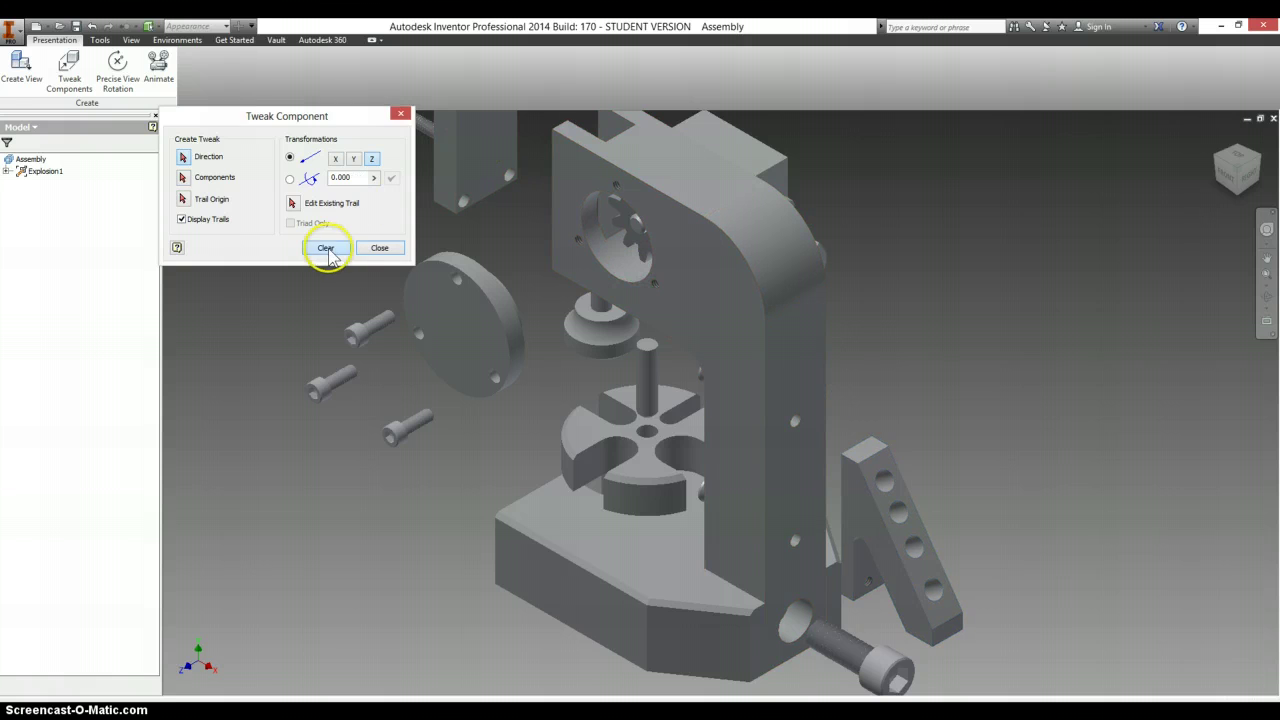
- Tweak the base about 1.87 in straight down, away from the column and slotted table plate
click(643, 534)
drag(634, 537, 594, 674)
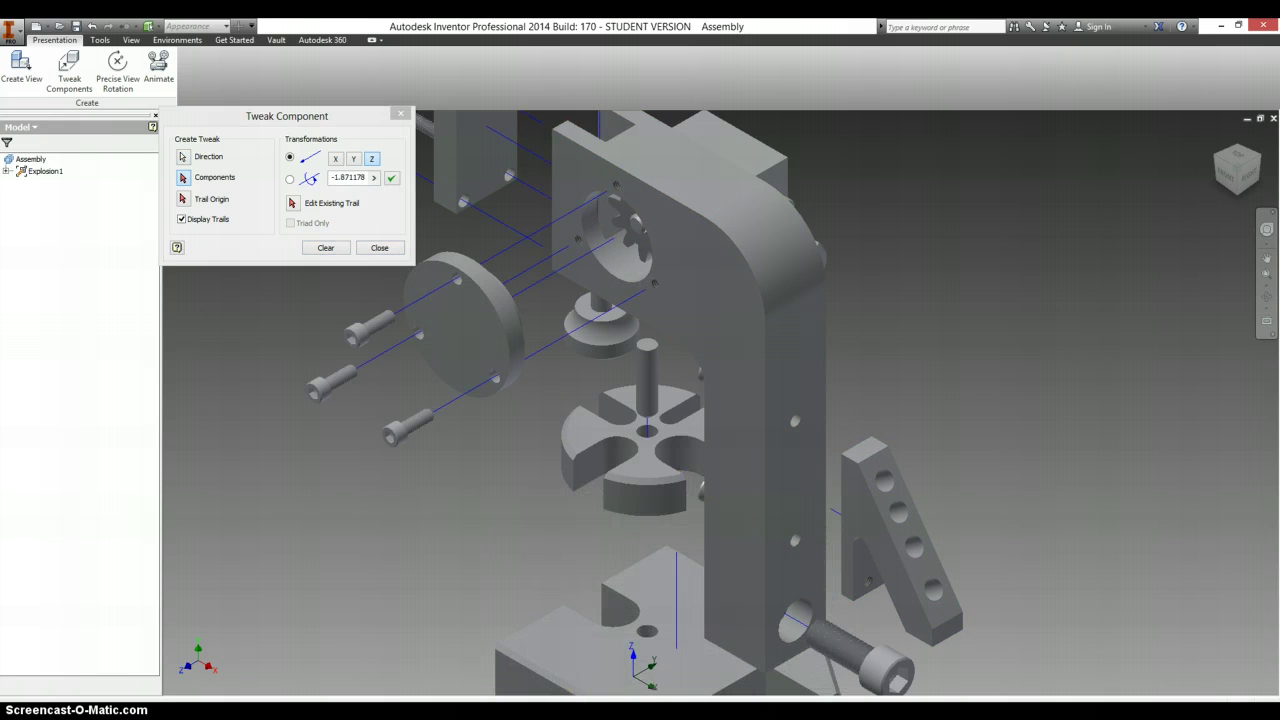
click(325, 247)
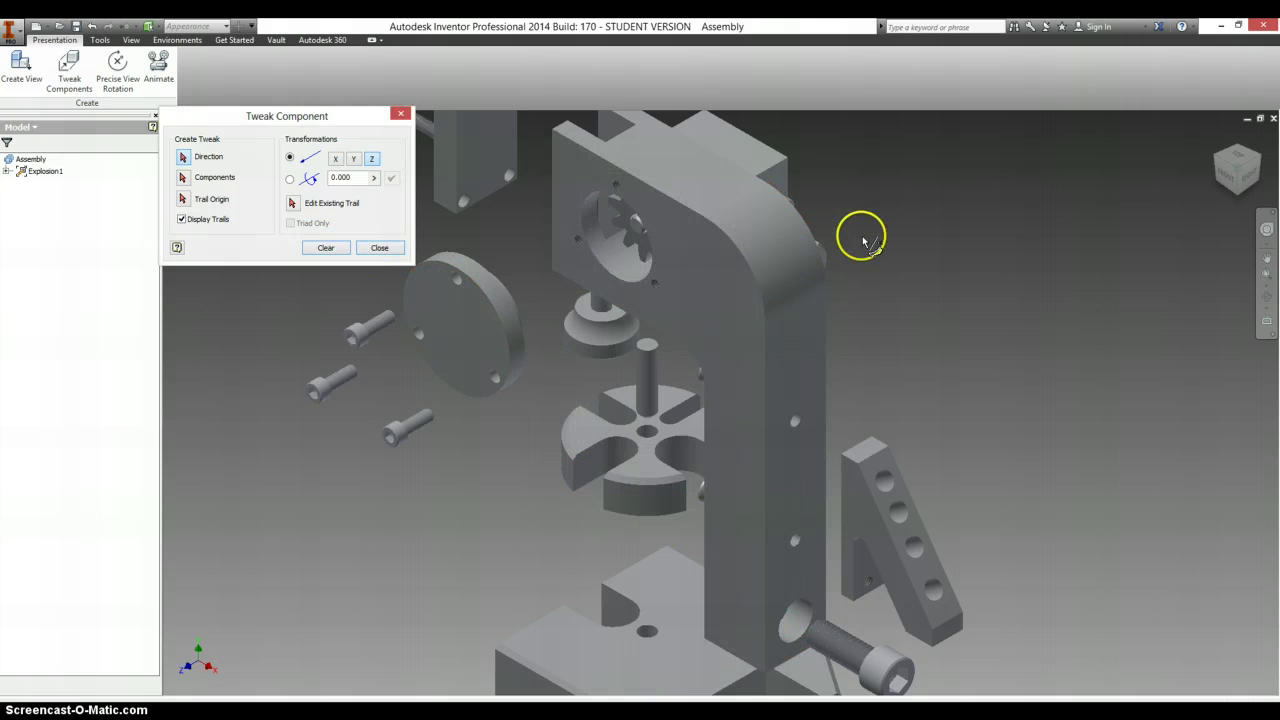
- Tweak the two long socket-head screws about 2.41 in out of the side block, perpendicular to the frame's side face
click(1260, 157)
scroll(1000, 330, down, 5)
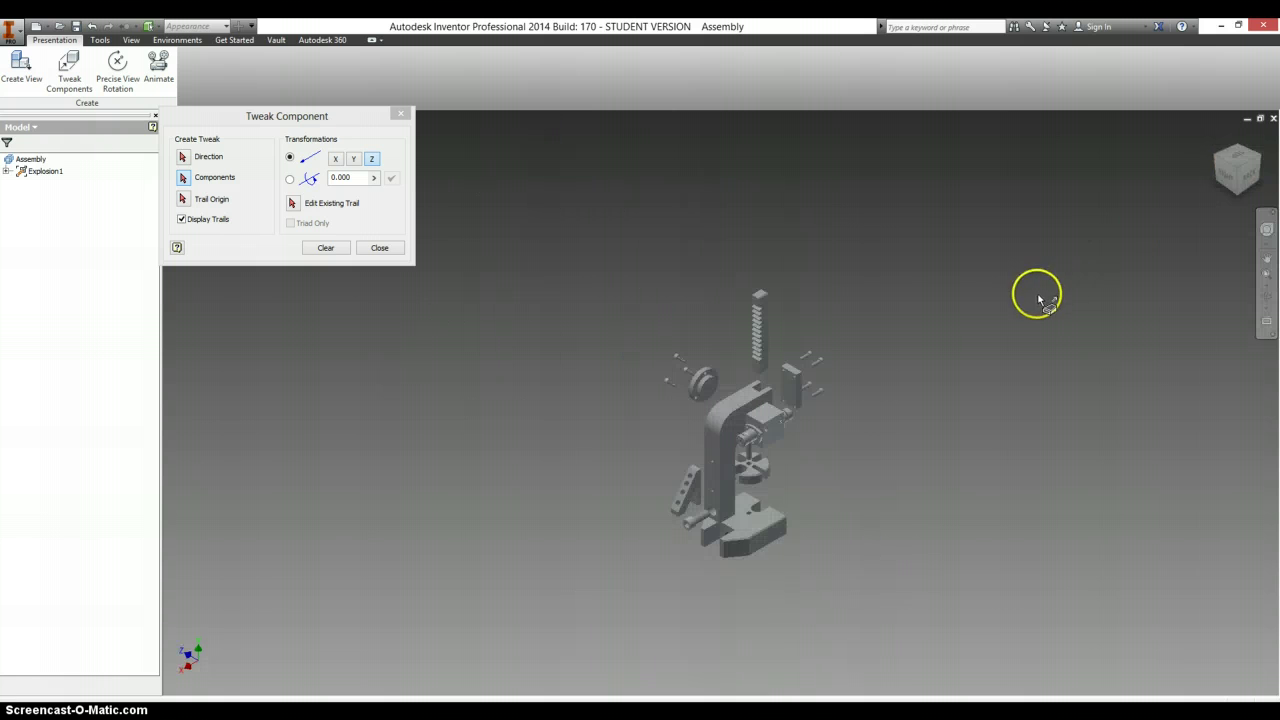
scroll(751, 463, up, 4)
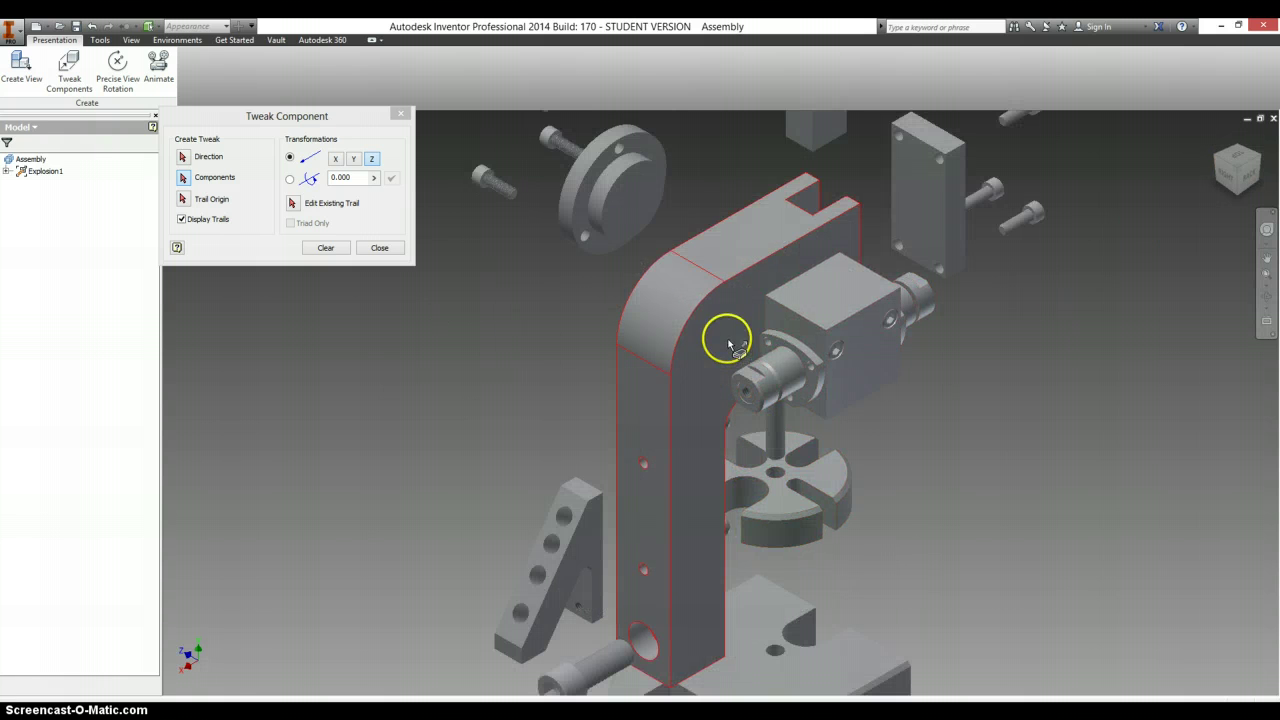
click(325, 247)
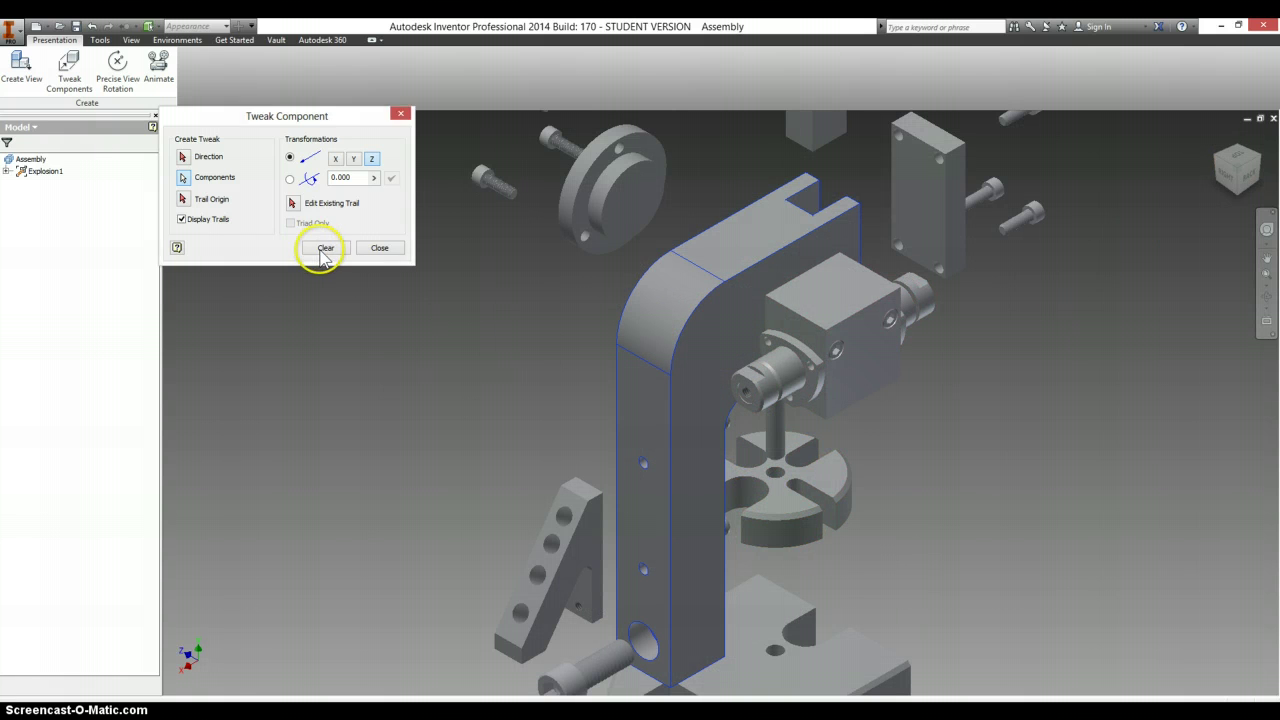
click(720, 329)
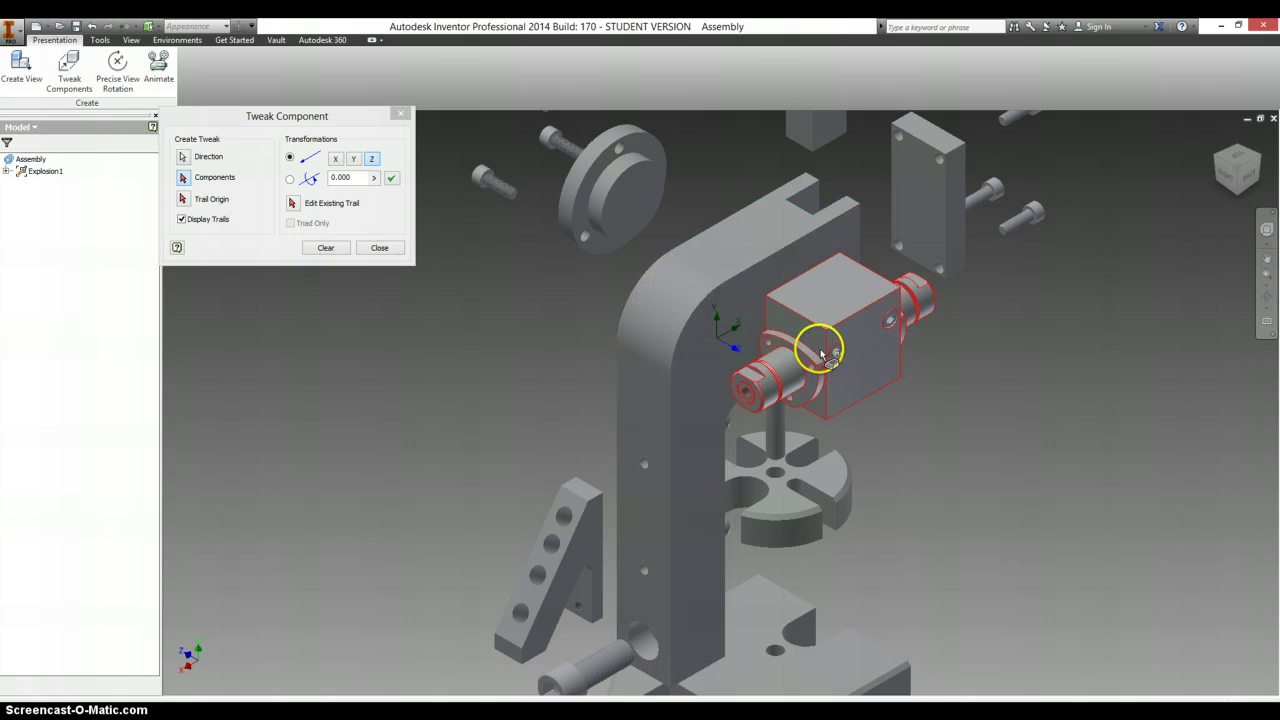
click(836, 355)
click(900, 323)
drag(900, 323, 1049, 431)
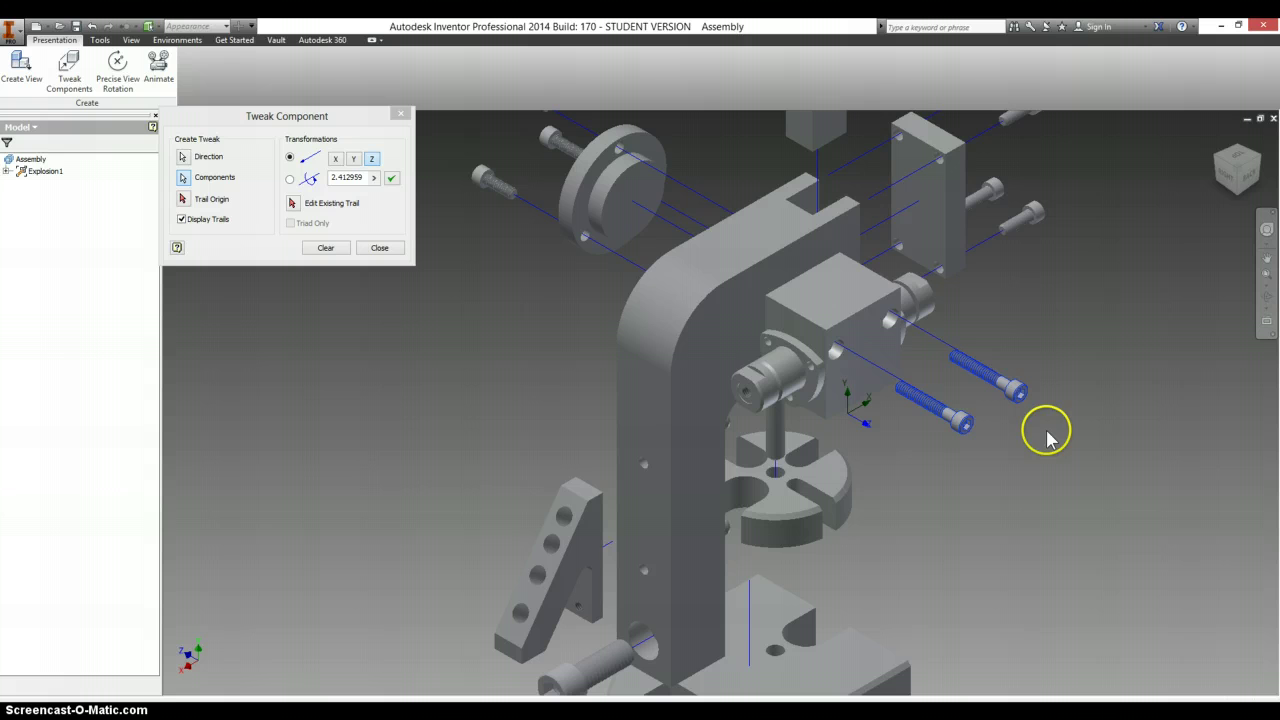
click(326, 247)
- Tweak the side block with its shaft ends away from the frame's side face, toward the heads of its two long screws
drag(851, 337, 896, 366)
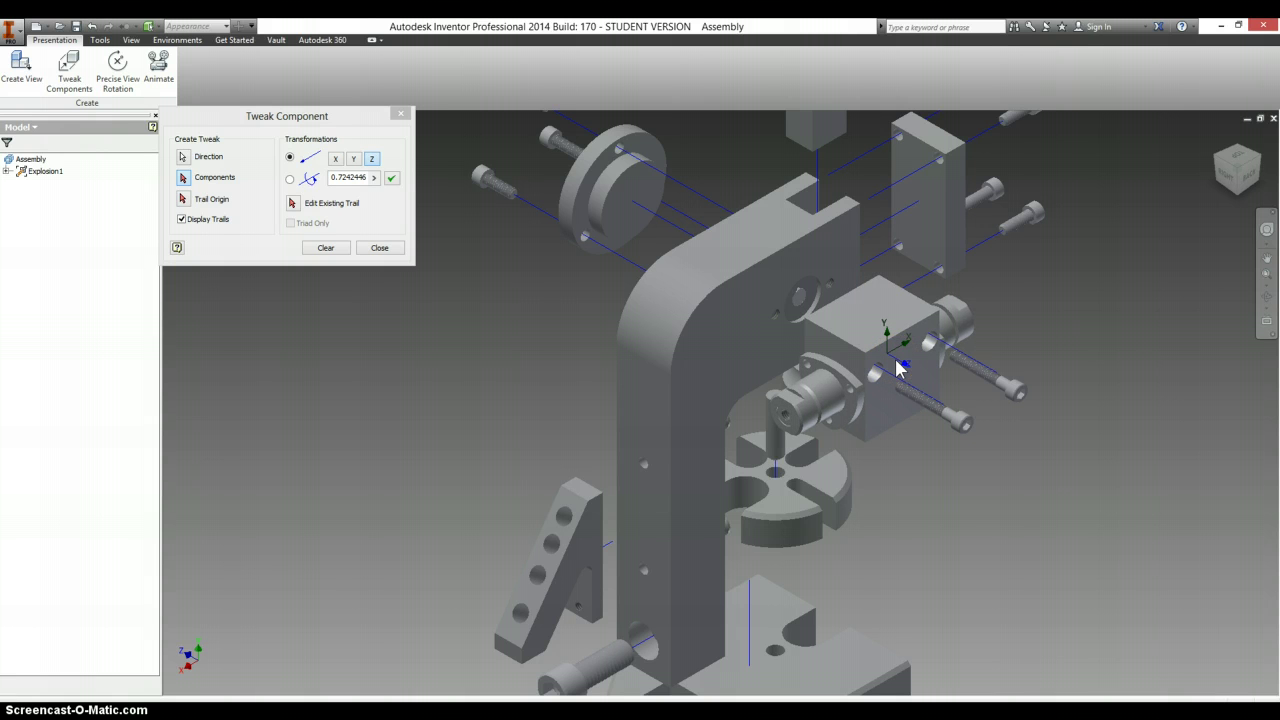
drag(900, 370, 880, 397)
click(325, 248)
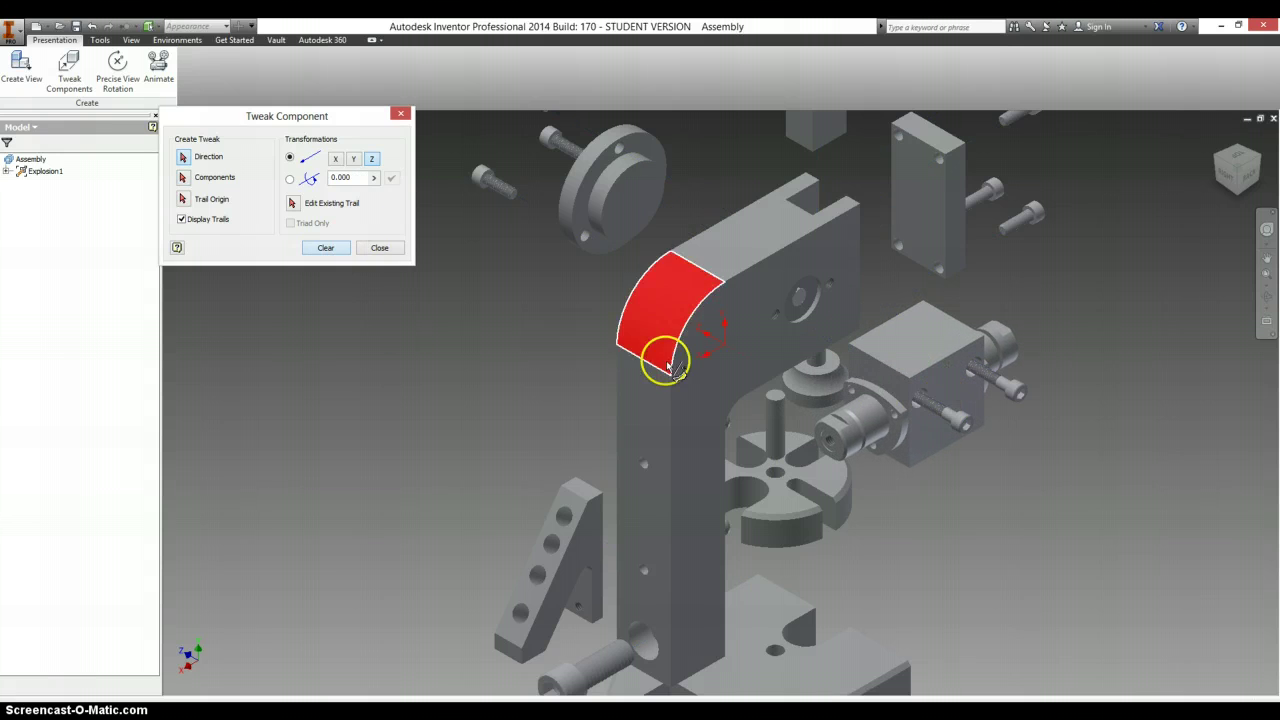
- Tweak the slotted pinion shaft about 1.29 in out of the frame's bore toward the side block
click(721, 354)
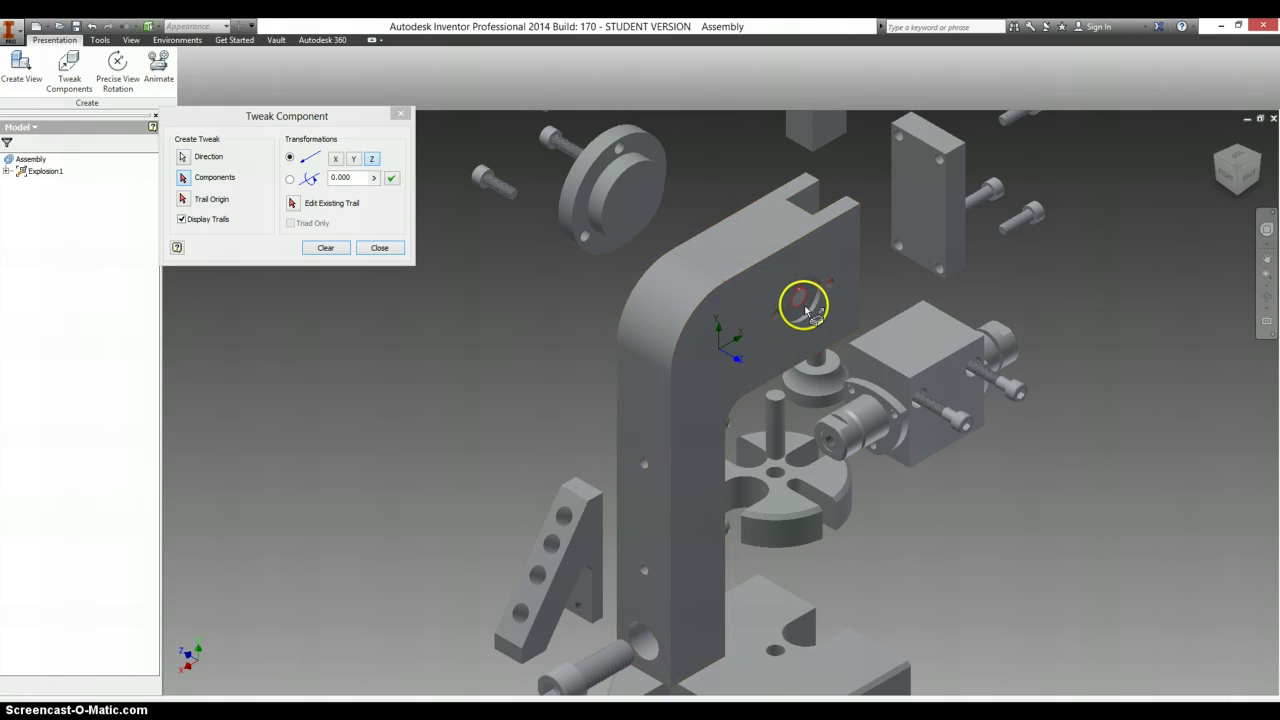
scroll(795, 318, down, 3)
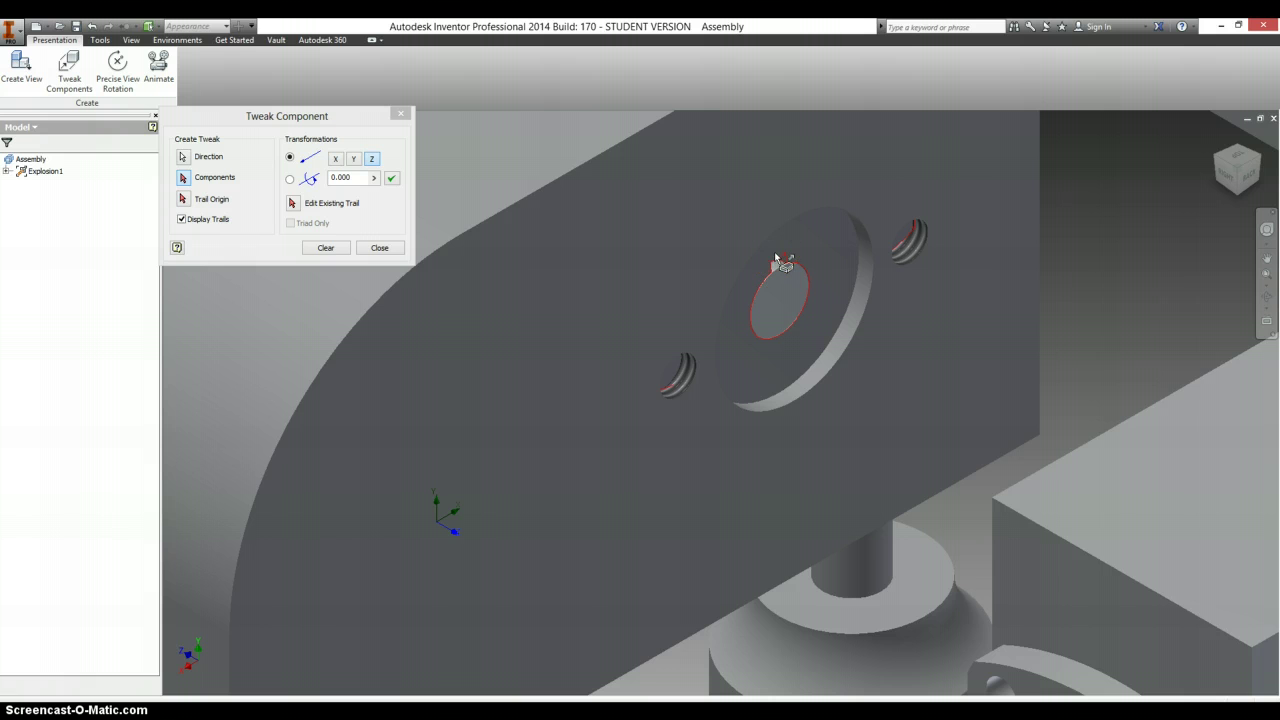
drag(776, 258, 788, 306)
click(329, 250)
drag(776, 300, 630, 265)
drag(766, 314, 1128, 506)
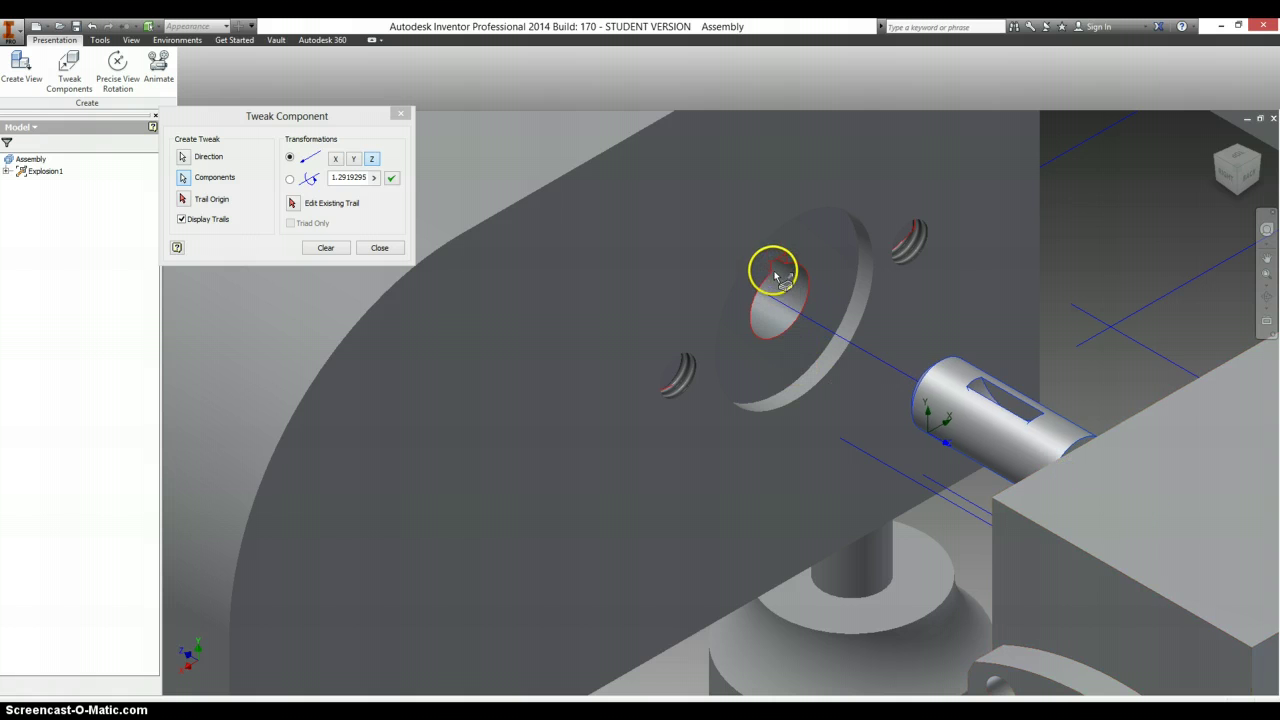
click(318, 248)
click(601, 388)
drag(738, 358, 981, 519)
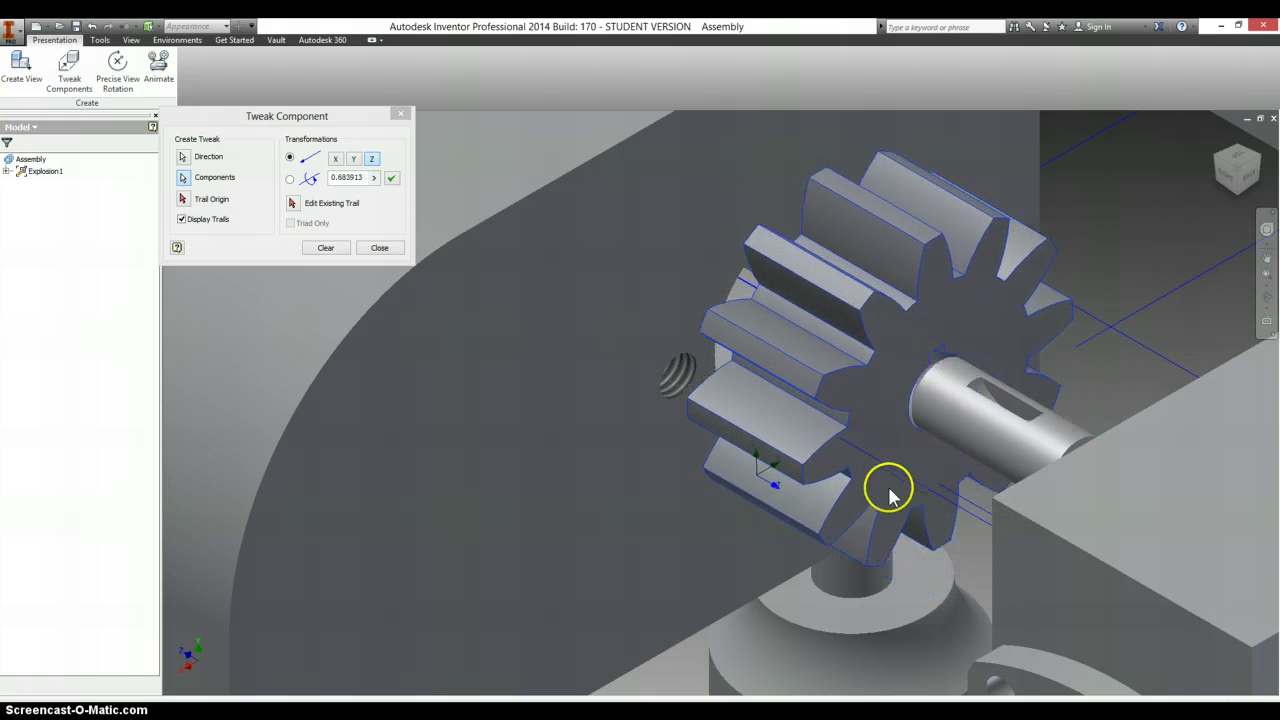
drag(858, 484, 644, 415)
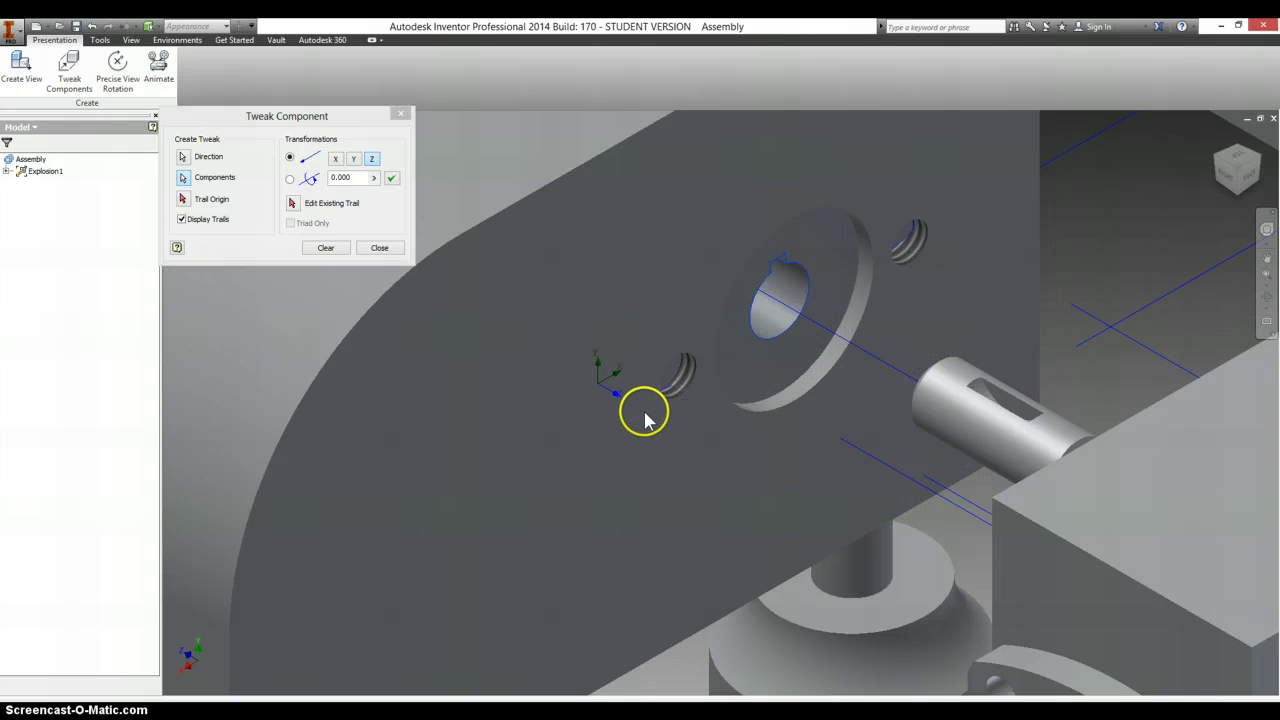
click(326, 249)
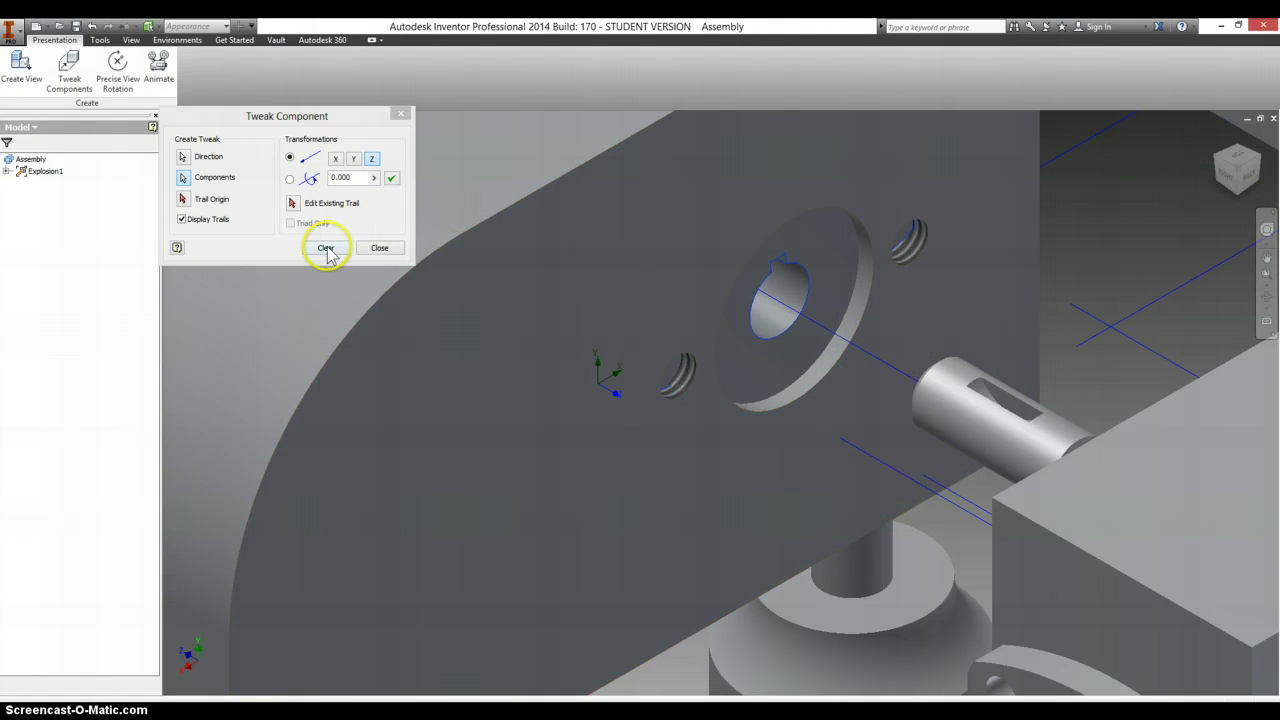
- Tweak the pinion gear about 2.00 in out of the frame's large bore toward the round cover plate
click(1217, 150)
scroll(750, 395, up, 5)
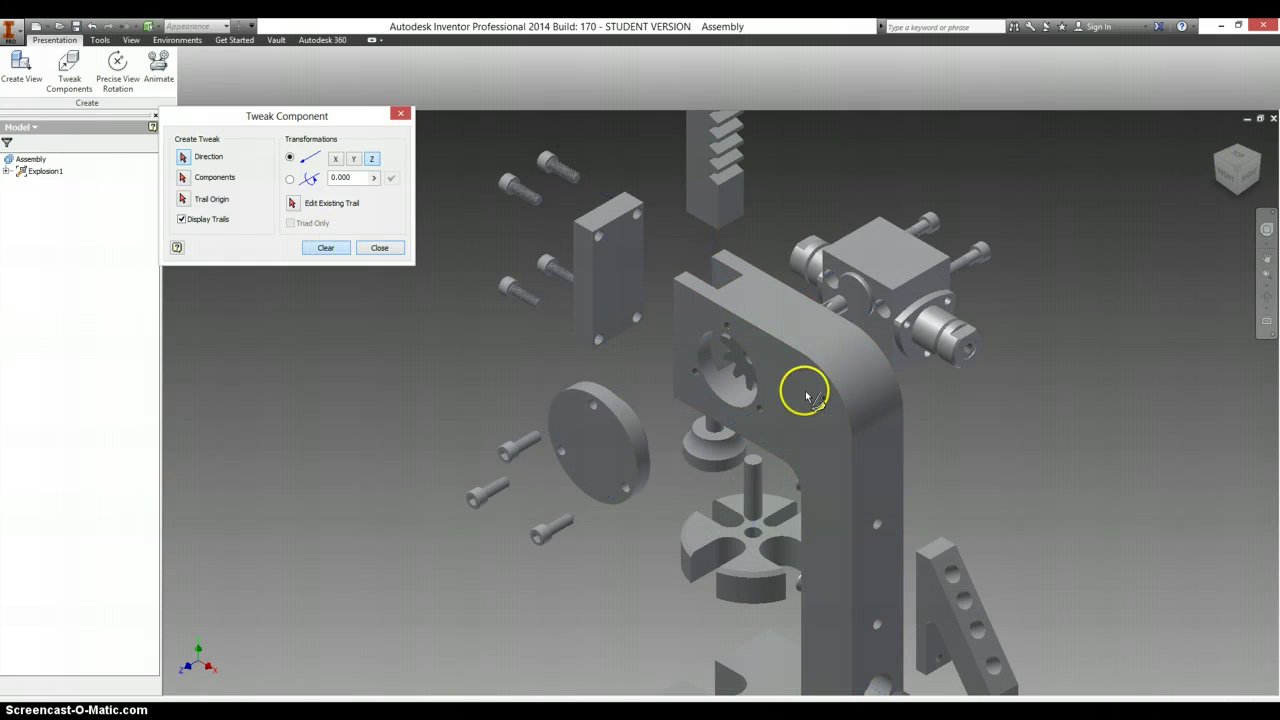
click(324, 246)
click(779, 387)
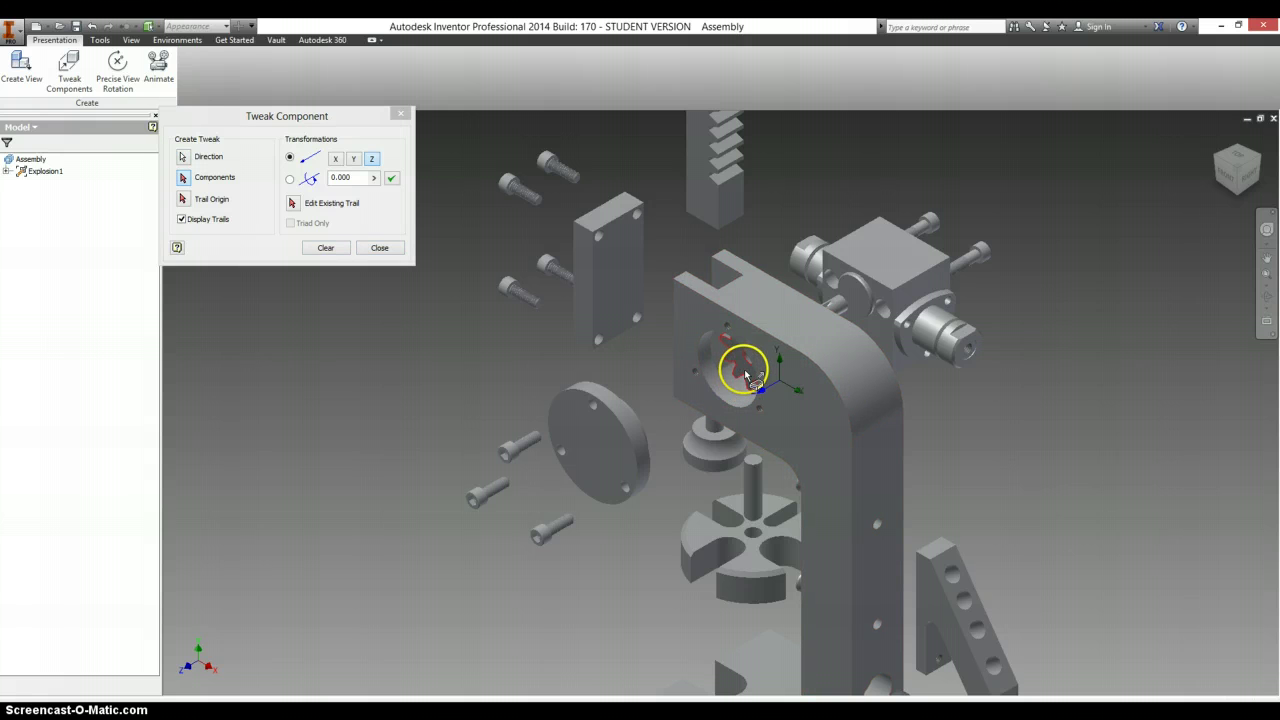
drag(745, 373, 614, 440)
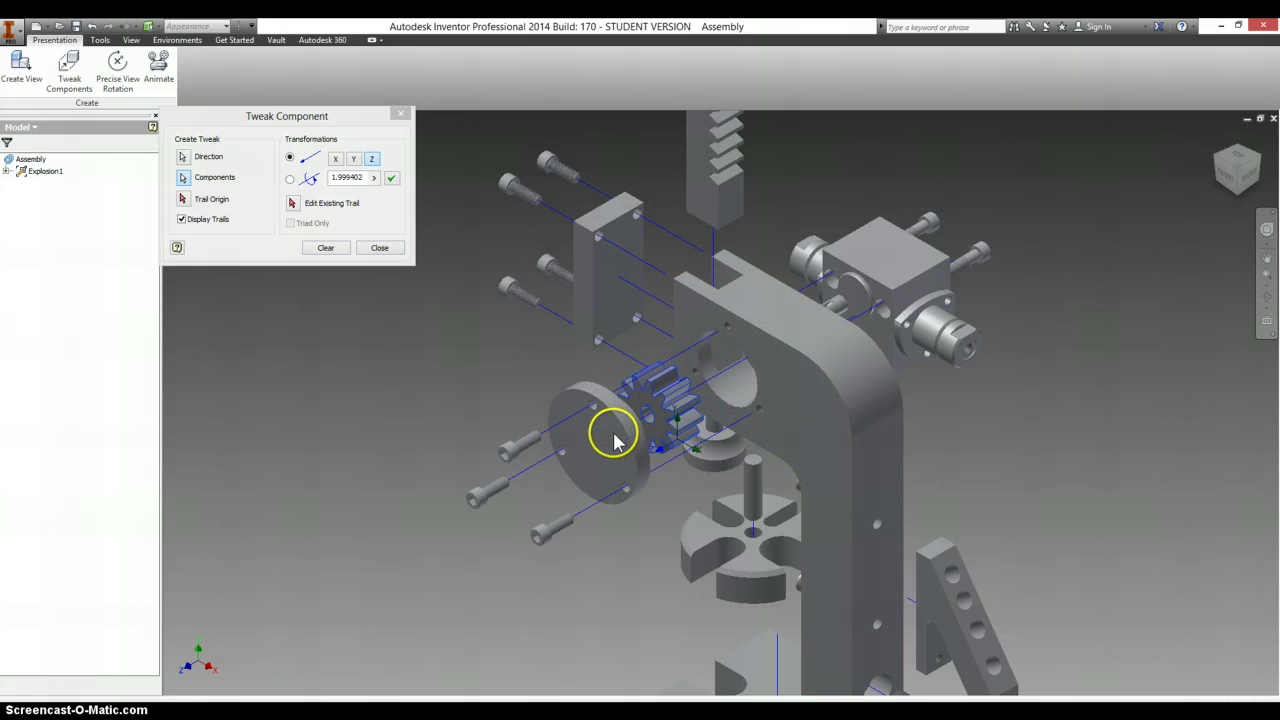
click(326, 247)
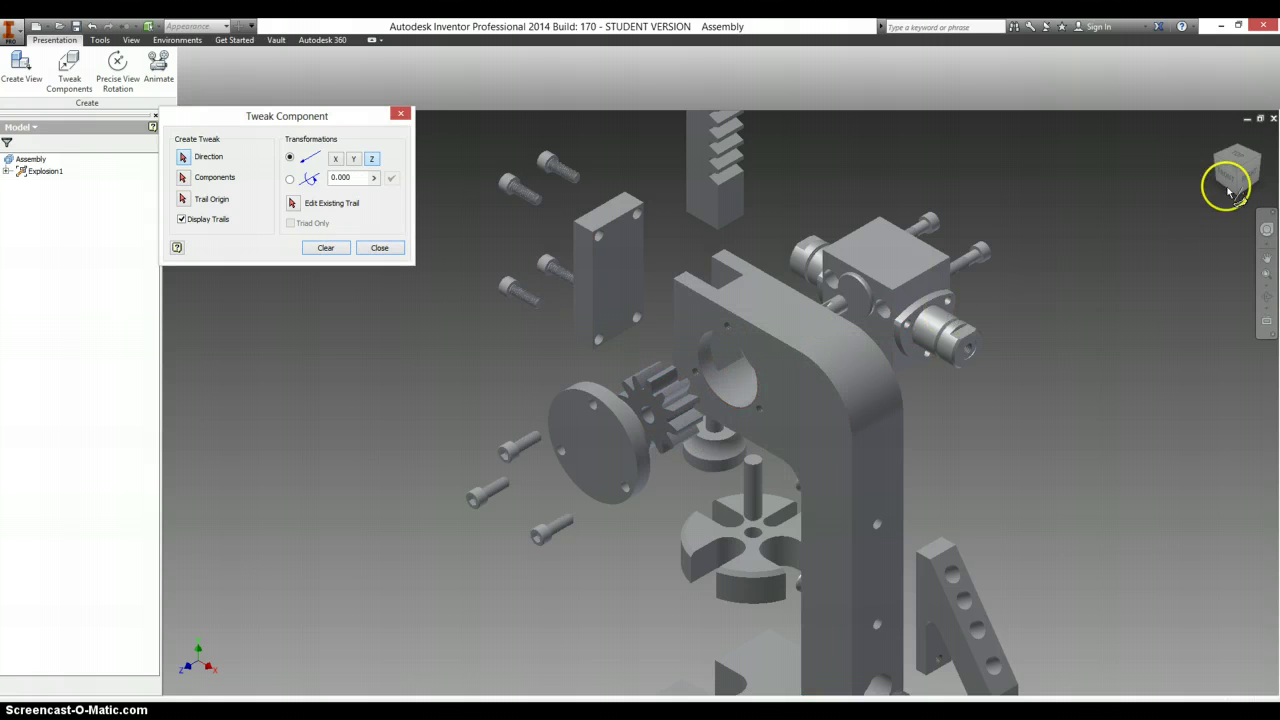
- Tweak the small rectangular key inside the frame's bore about 0.87 in through the frame toward the slotted shaft
scroll(783, 354, up, 5)
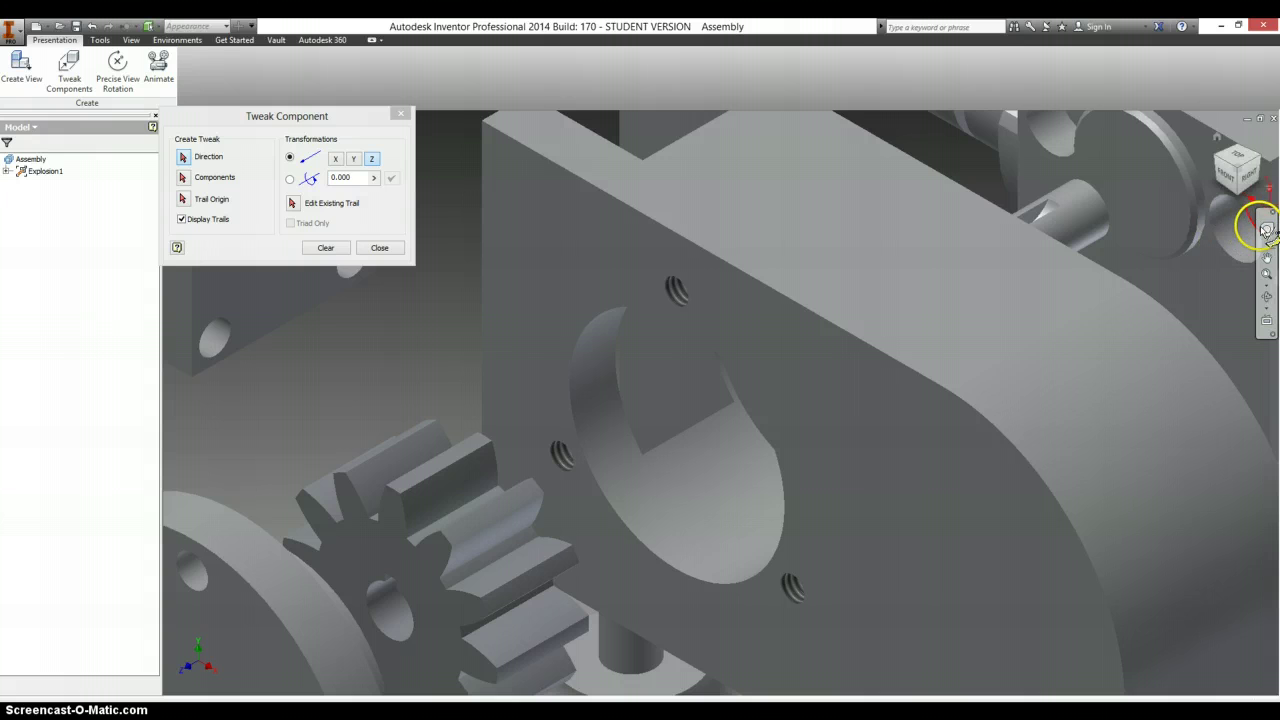
click(1266, 232)
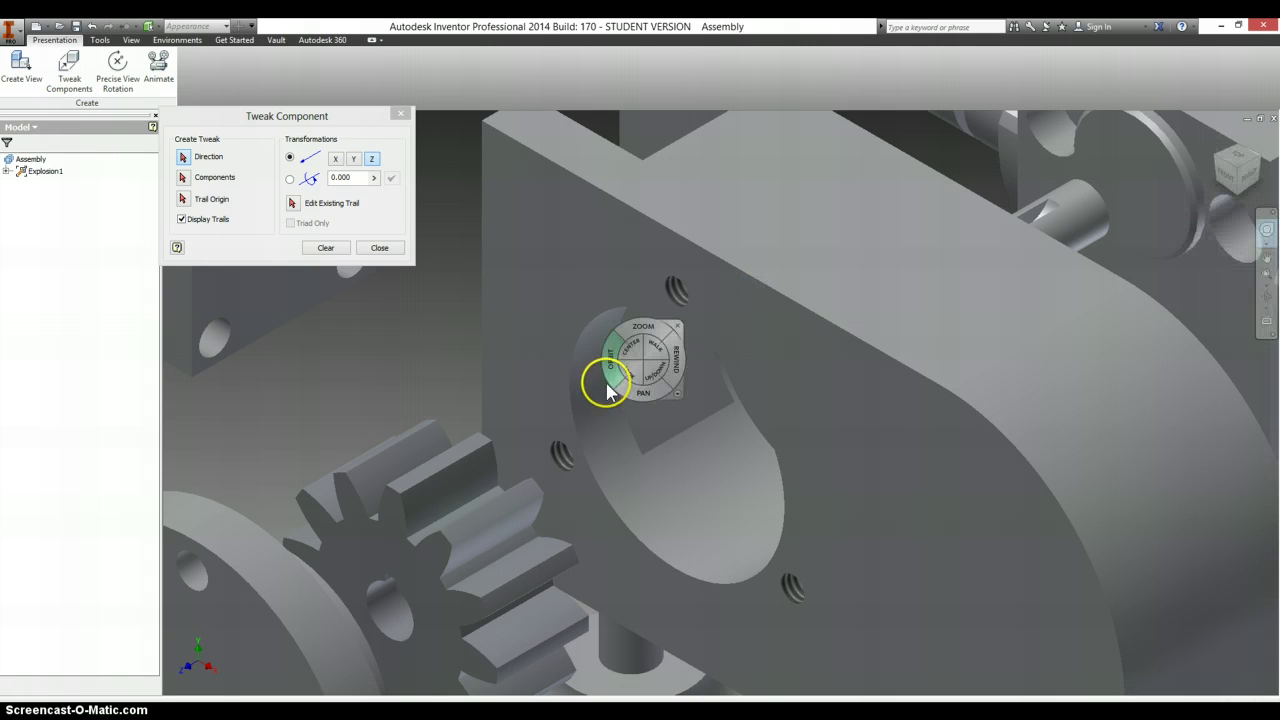
drag(610, 378, 660, 366)
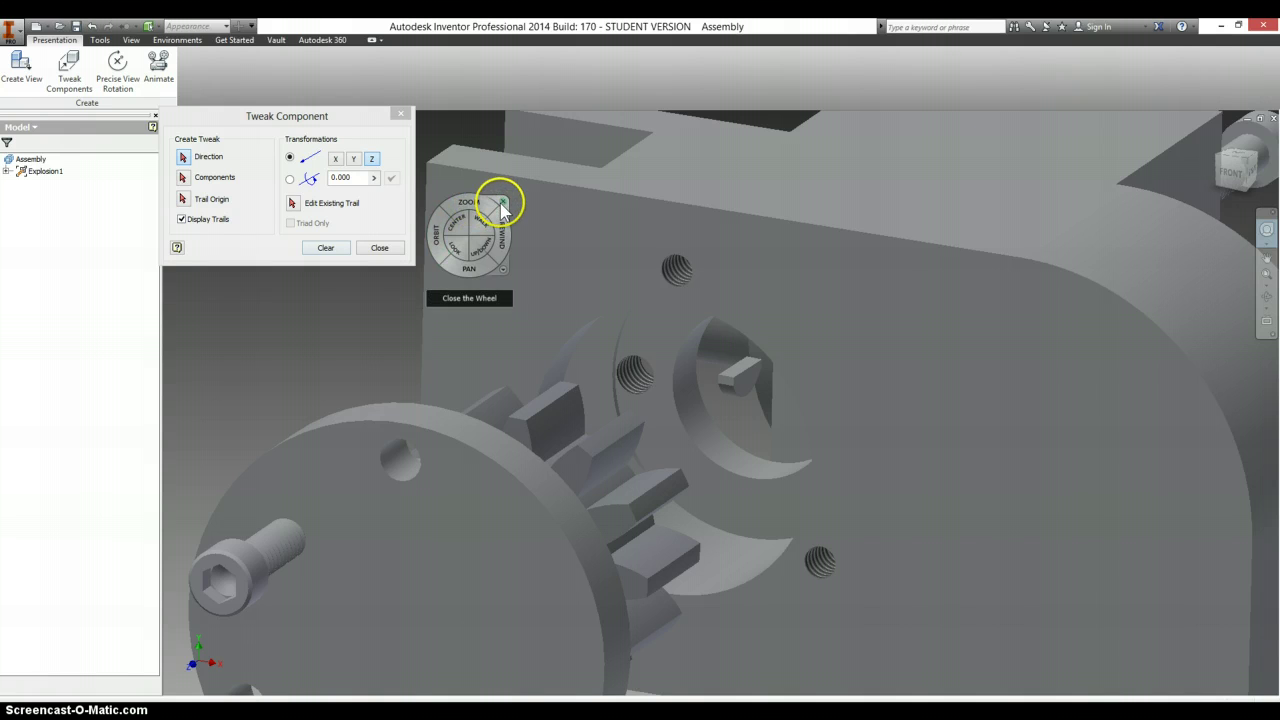
click(502, 203)
click(326, 248)
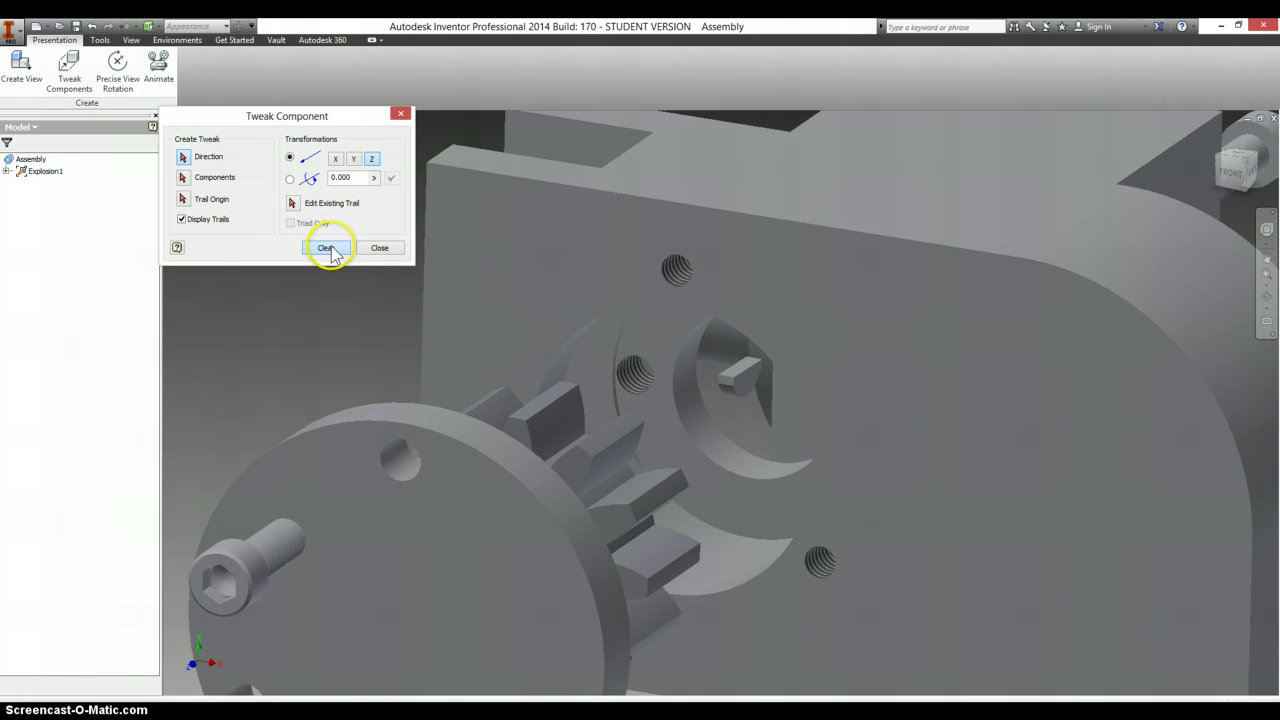
click(945, 436)
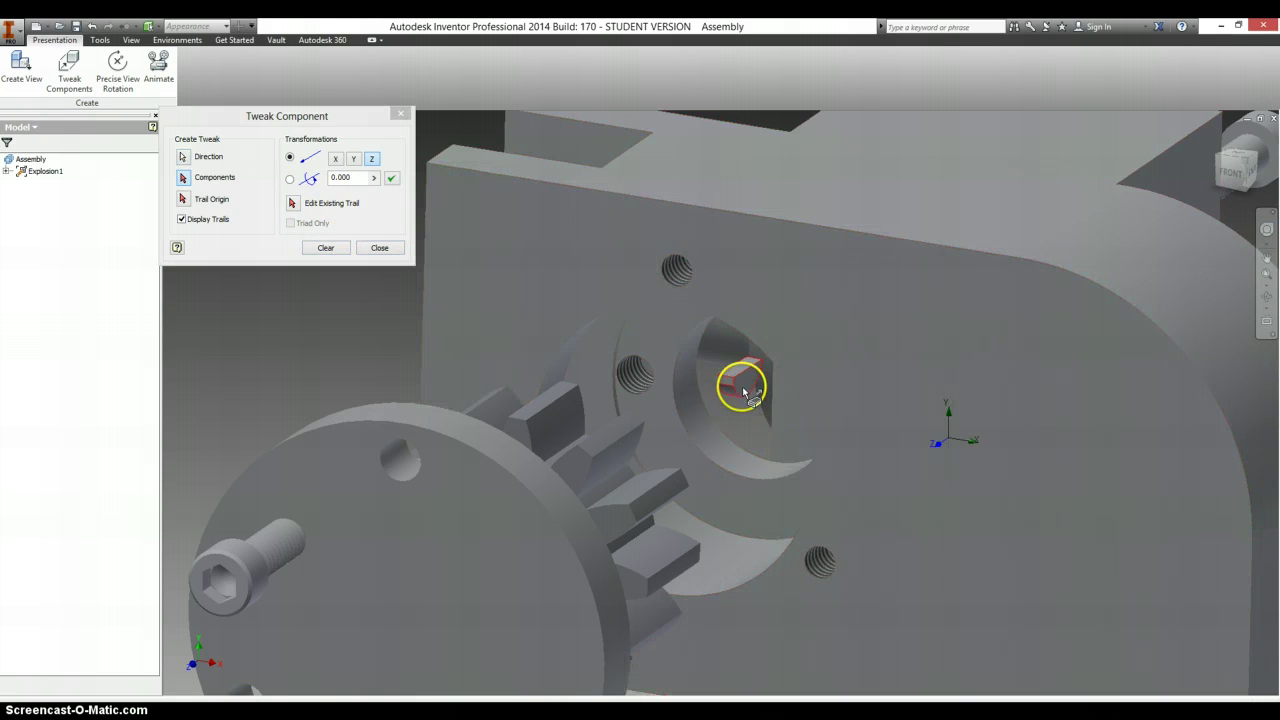
drag(737, 380, 943, 285)
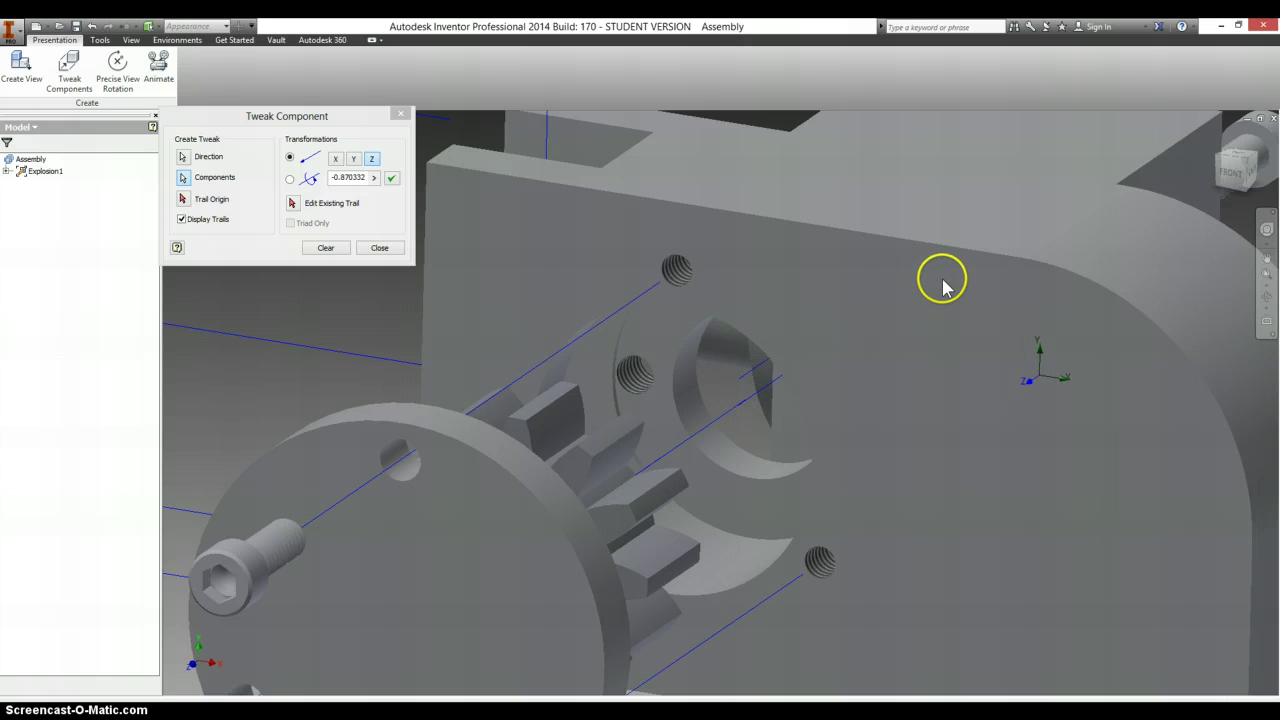
click(337, 252)
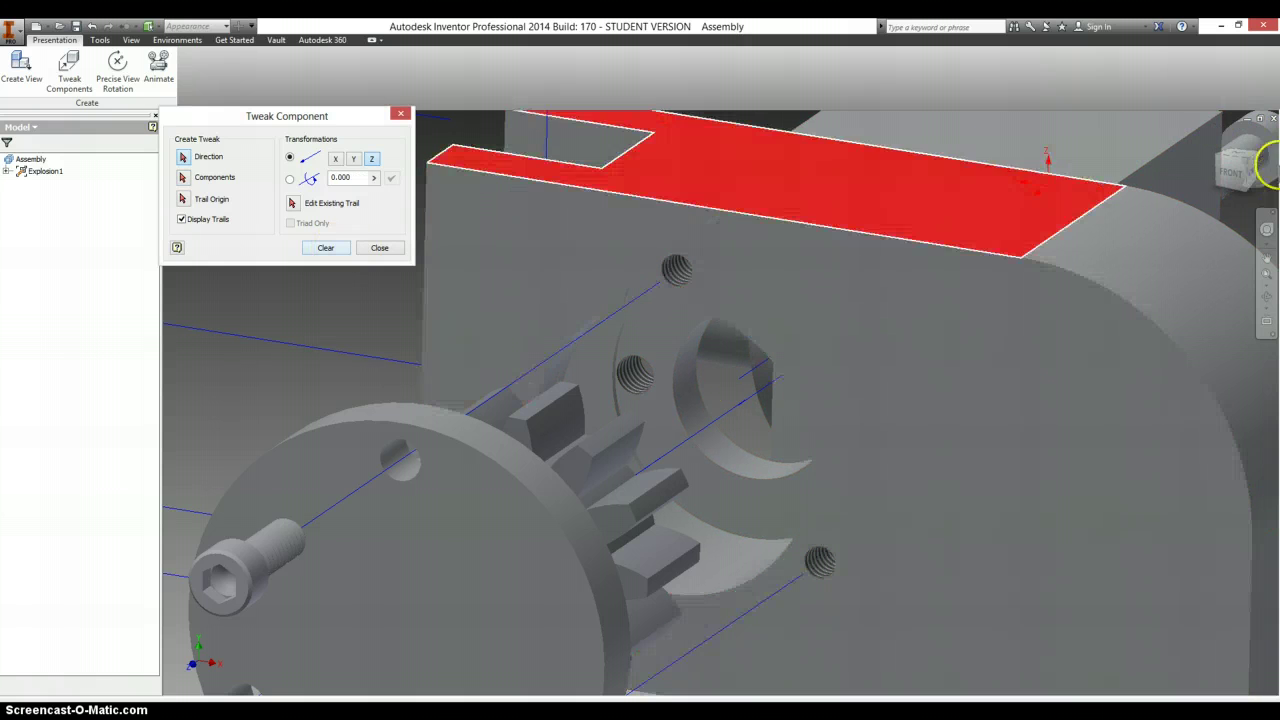
click(1250, 160)
click(1217, 139)
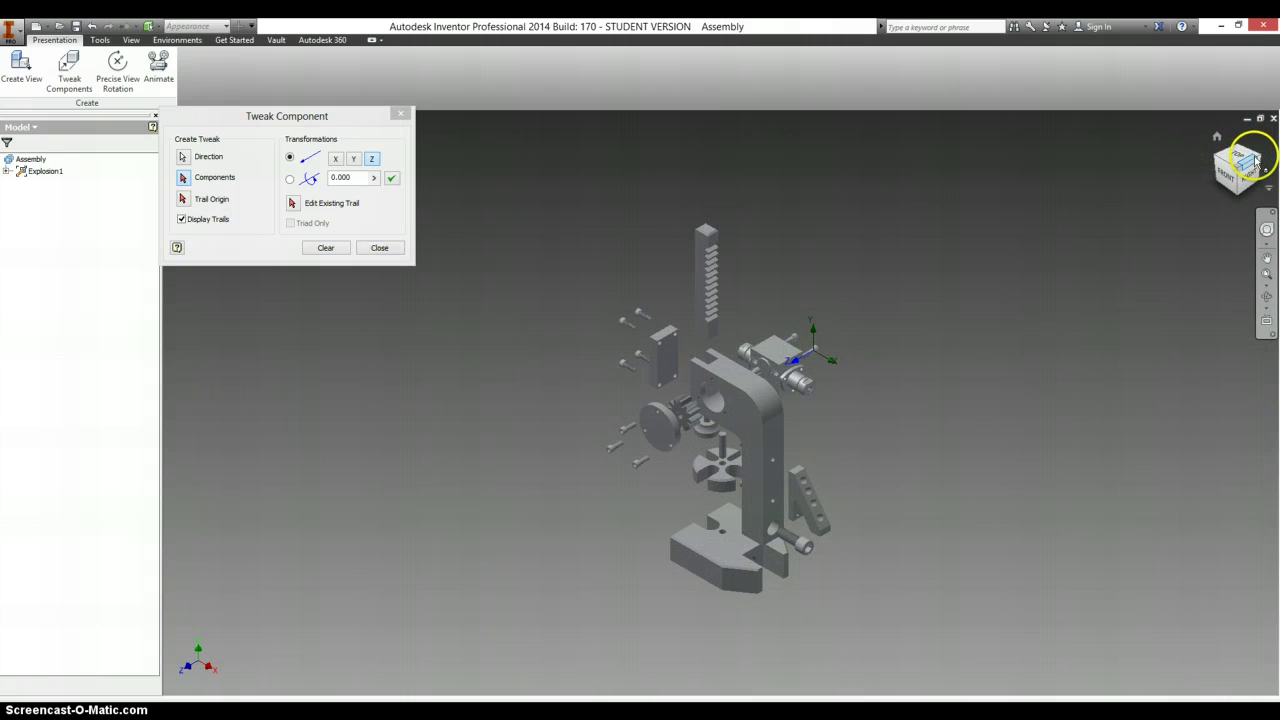
key(F5)
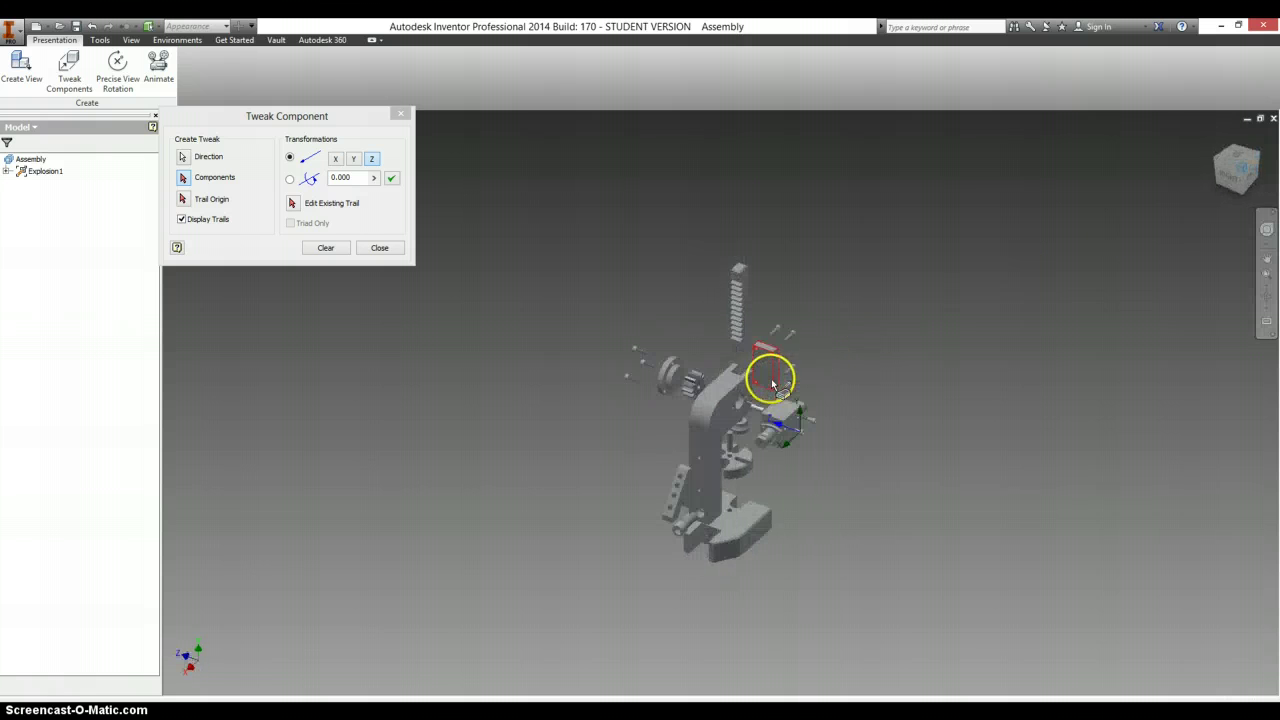
scroll(745, 415, down, 3)
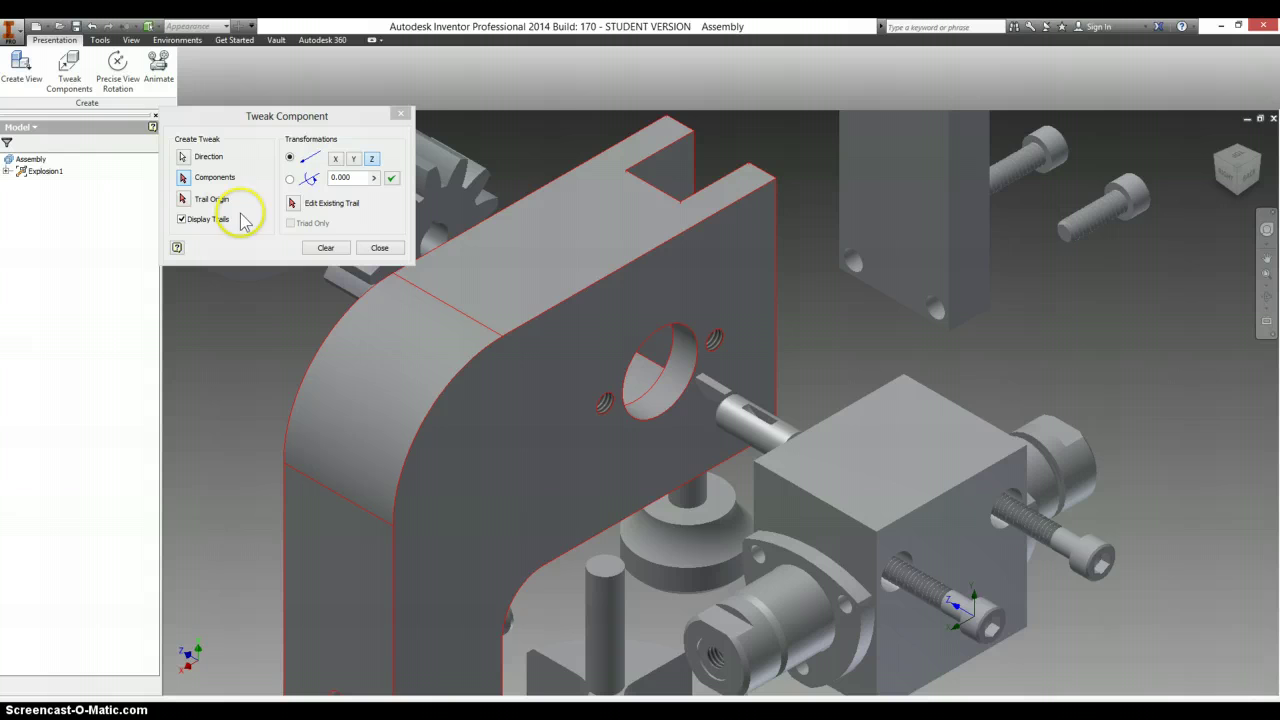
- Tweak the small rectangular key about 1.30 in farther out of the frame along the shaft axis to the slotted shaft's keyway
click(312, 249)
click(517, 430)
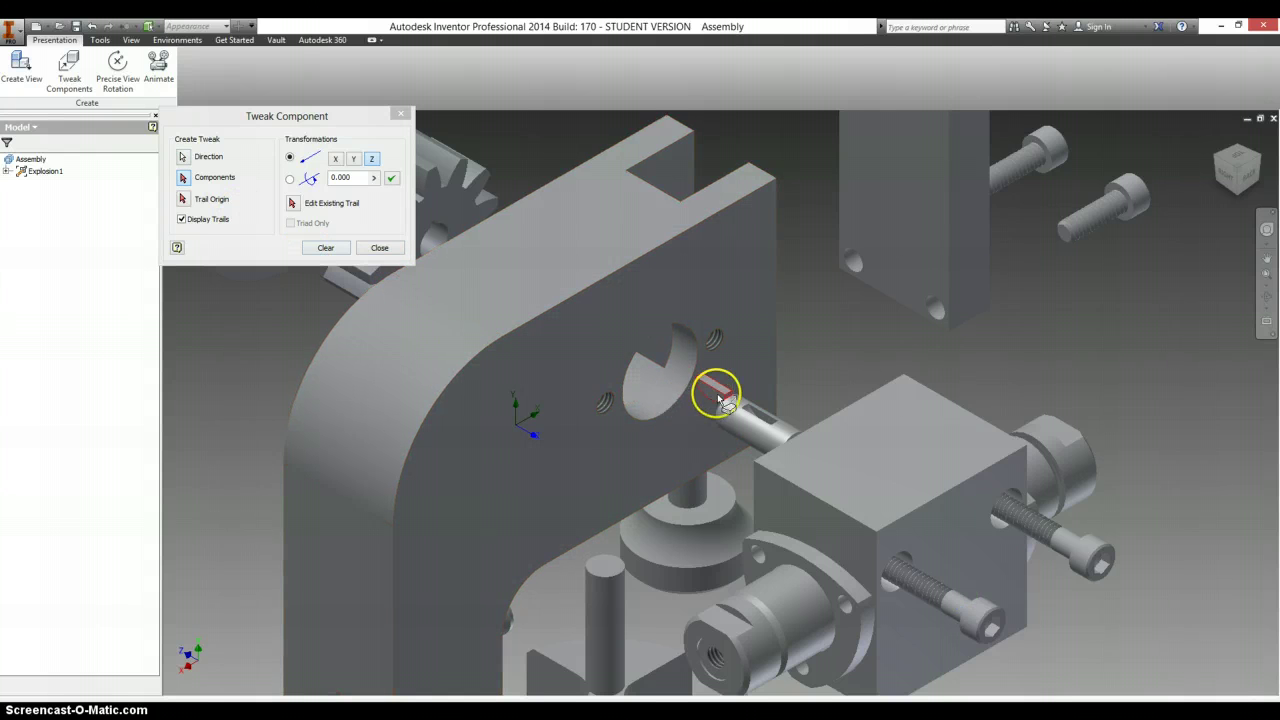
drag(716, 392, 770, 425)
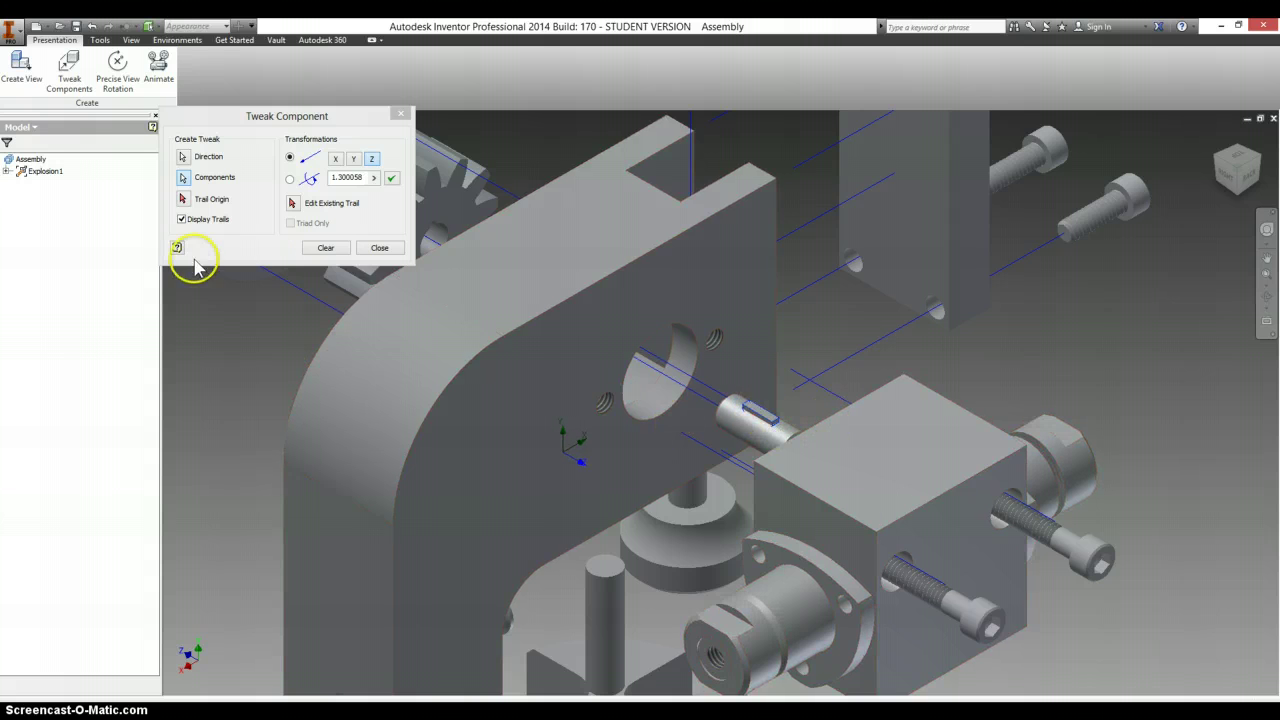
- Tweak the small key about 0.38 in straight up out of the shaft's keyway and finish tweaking
click(324, 248)
click(560, 290)
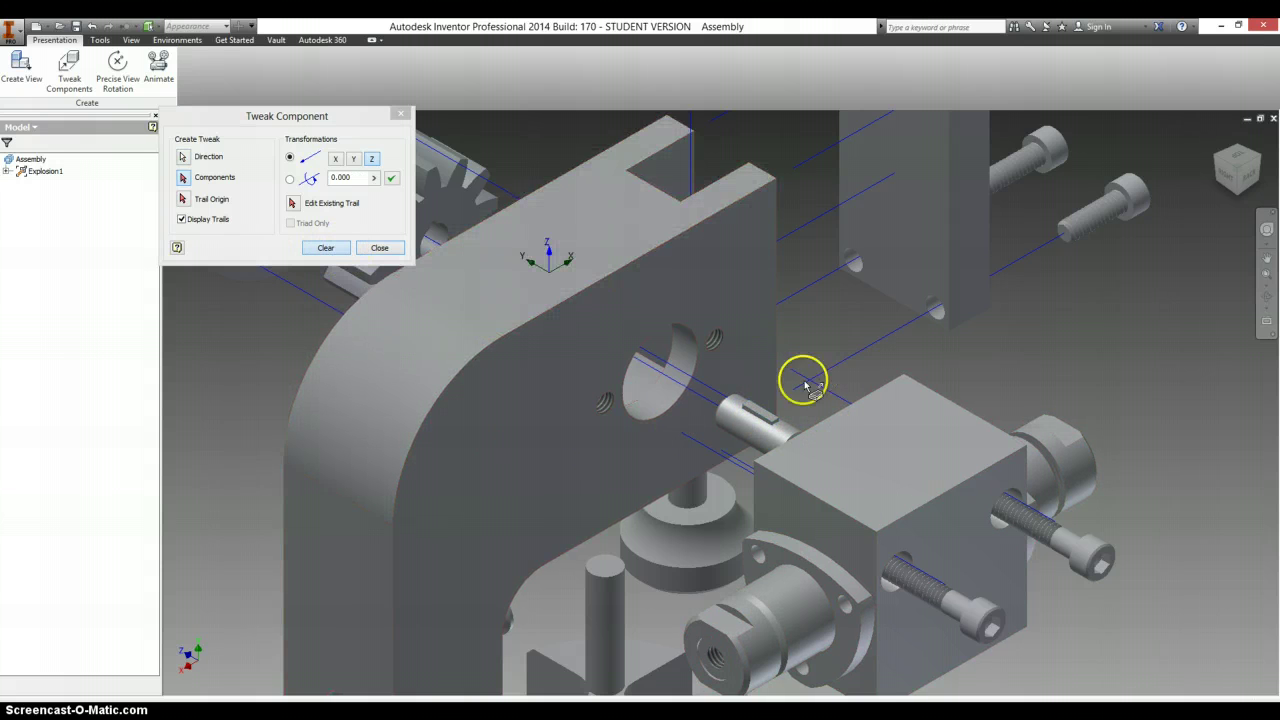
drag(767, 397, 766, 354)
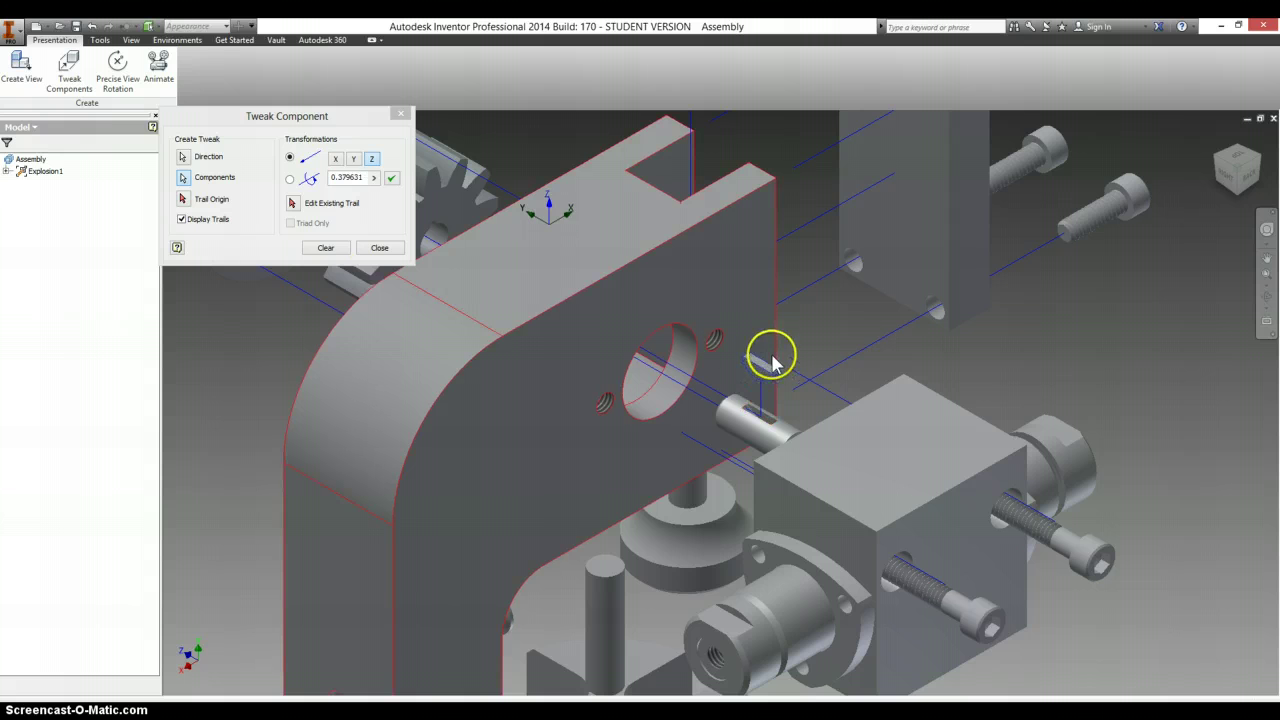
click(380, 248)
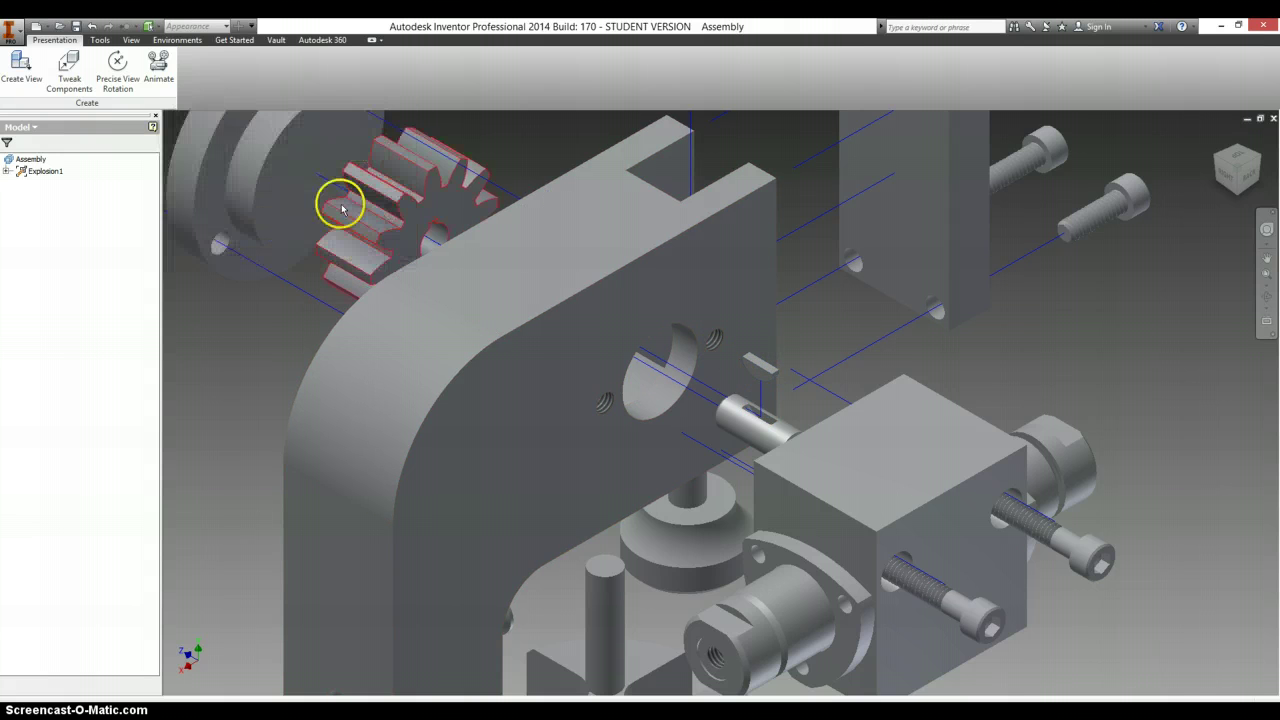
- Set the animation interval to 5 and play the explosion animation forward once, then close the animation settings
click(158, 68)
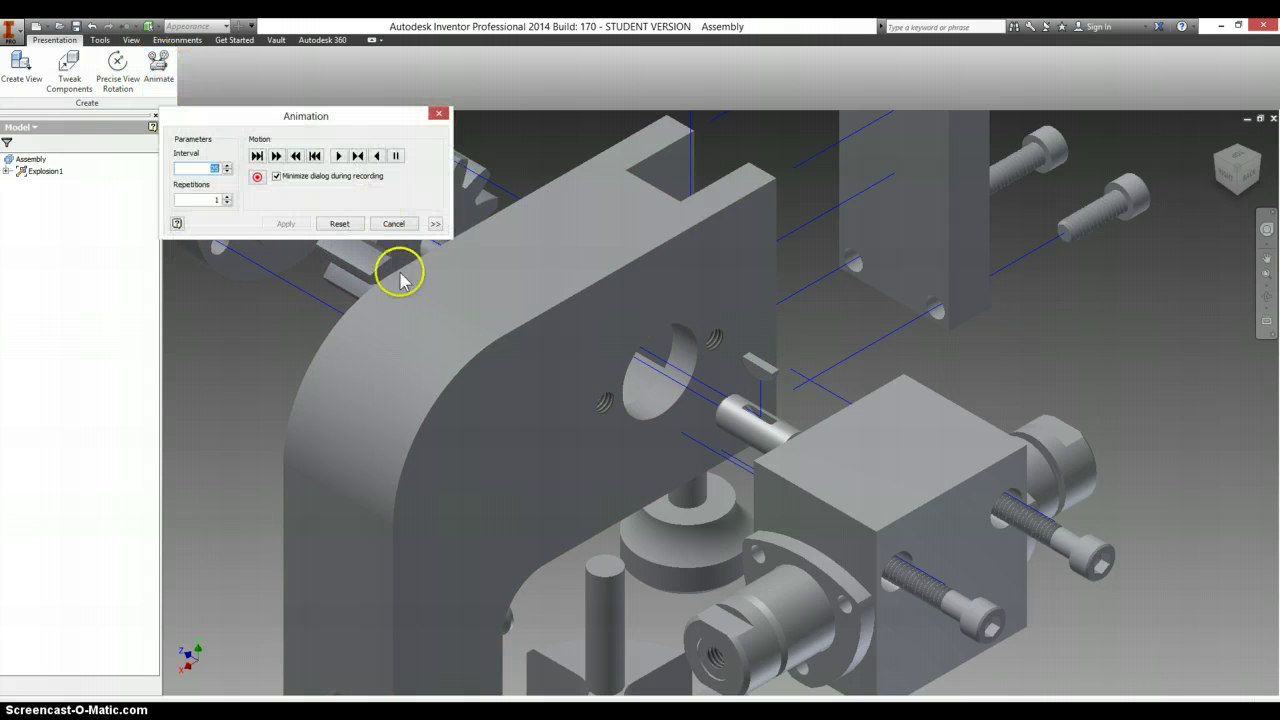
click(228, 171)
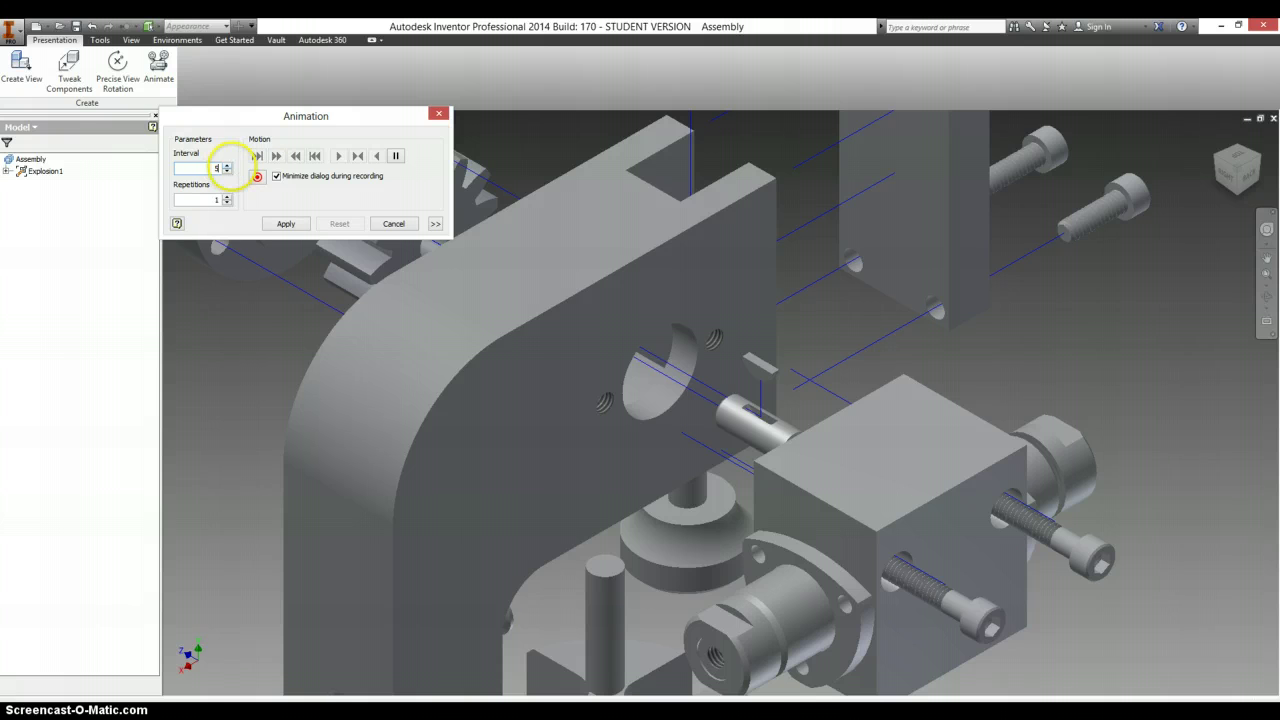
click(285, 223)
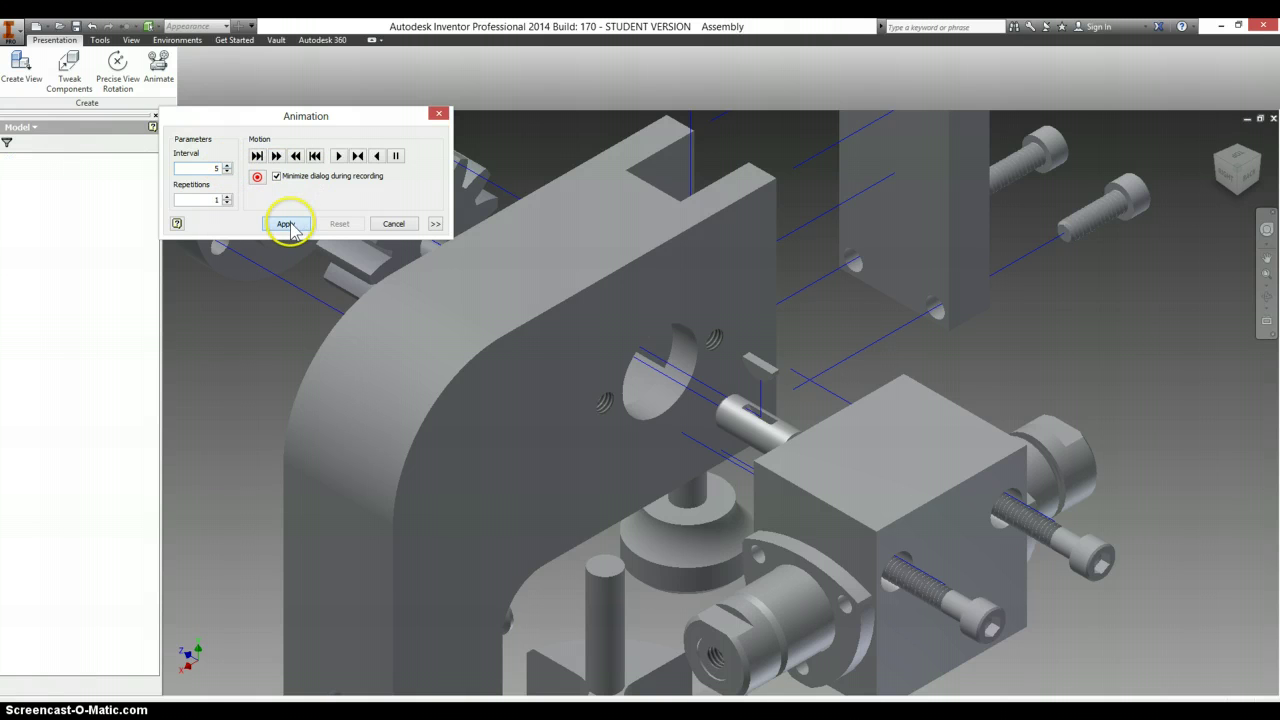
click(337, 157)
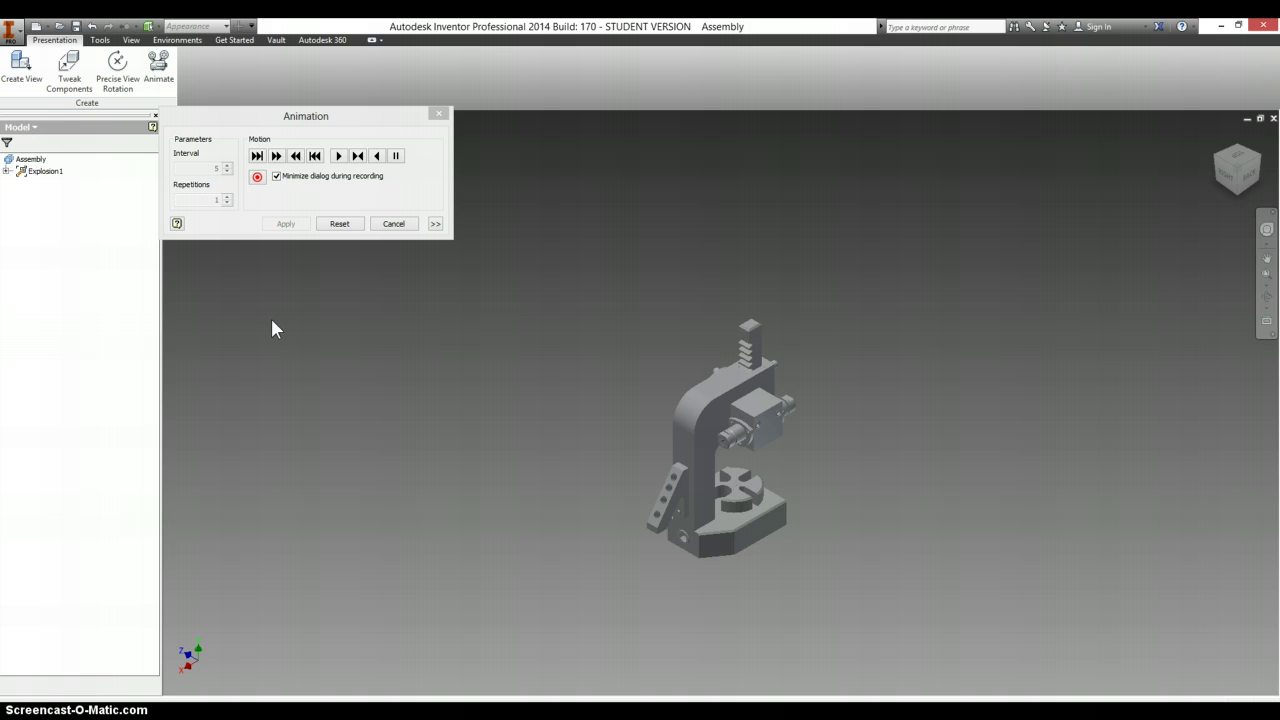
click(387, 225)
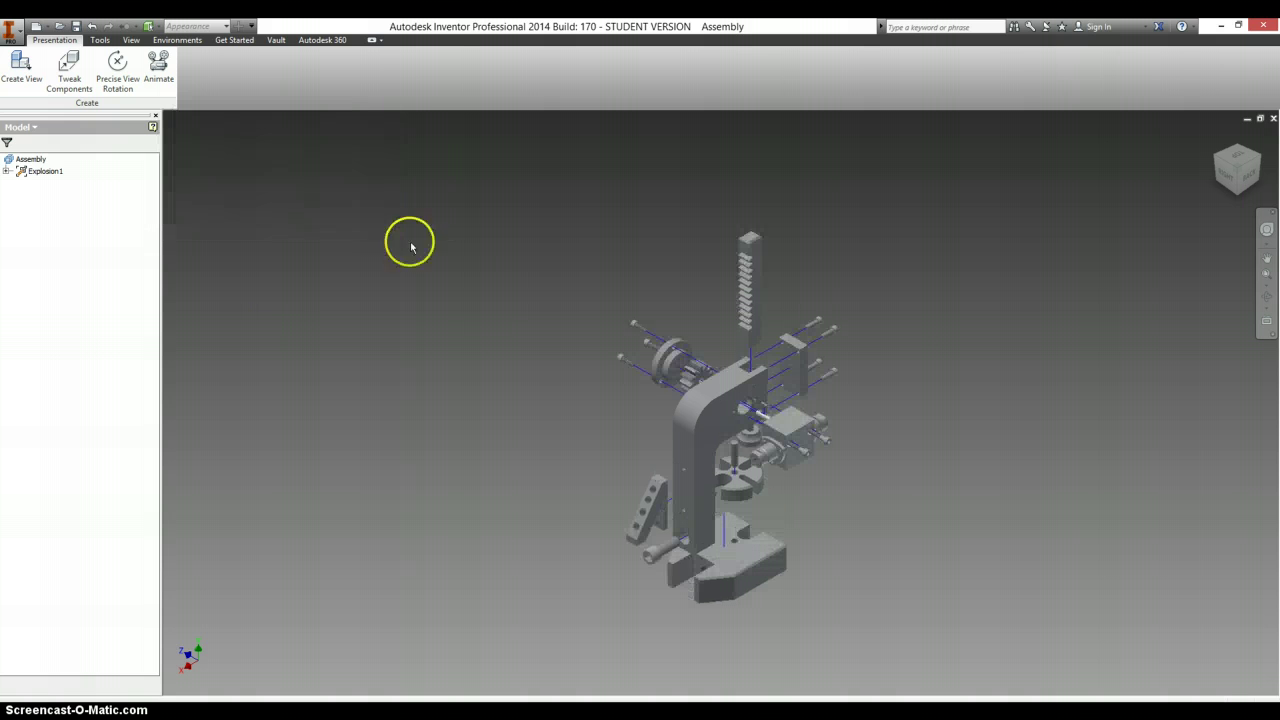
- Save the exploded presentation as Assembly in the Arbor Press folder in Autodesk Inventor Presentations (*.ipn) format, including its dependent files
click(1217, 138)
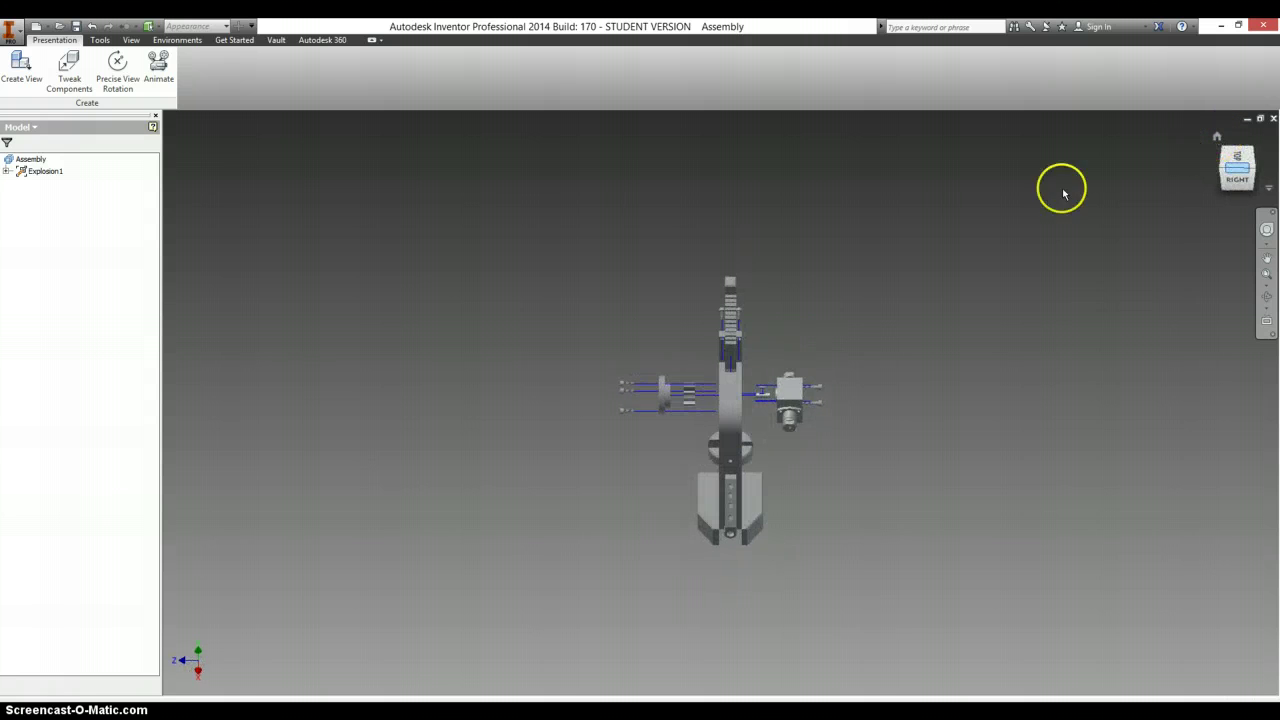
click(1217, 138)
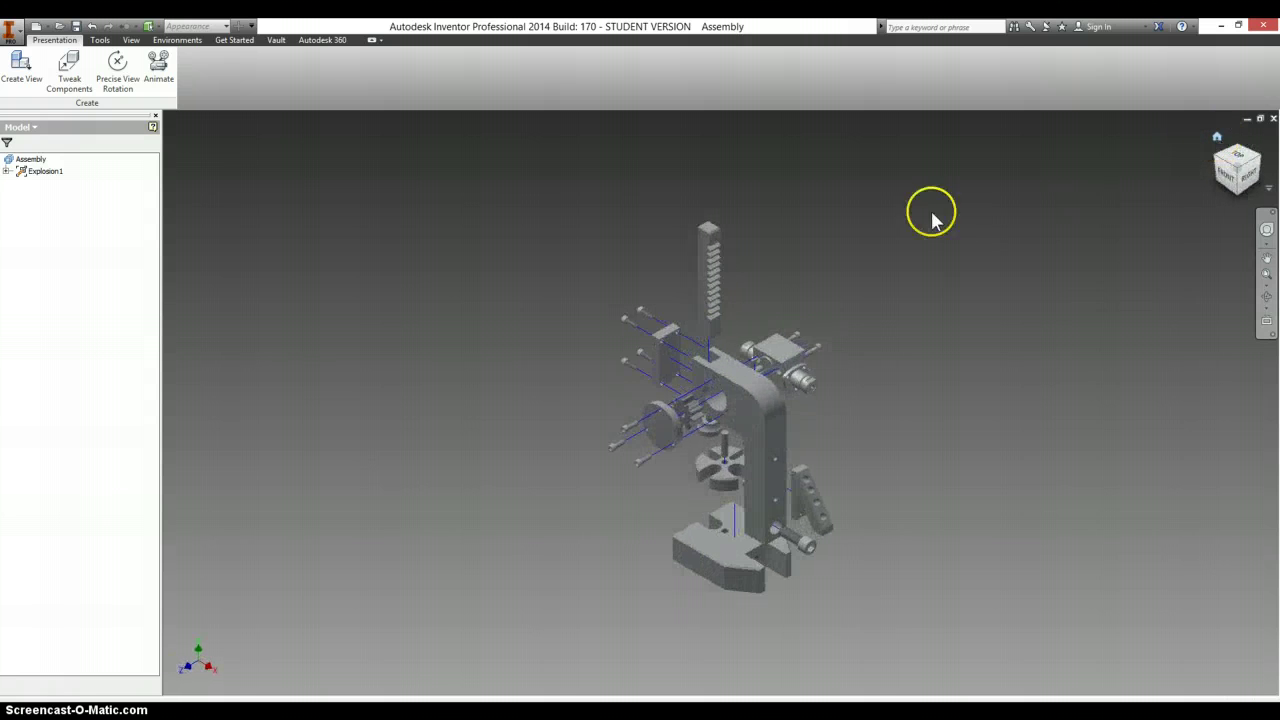
click(76, 28)
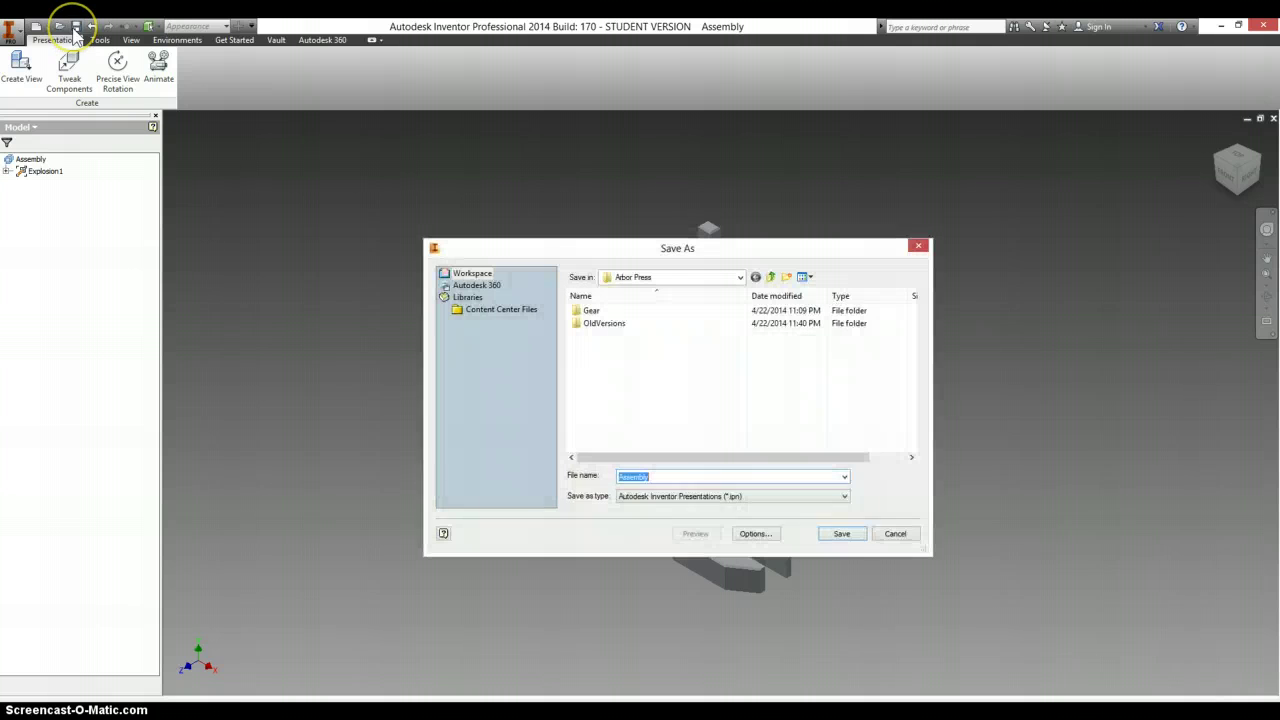
click(828, 534)
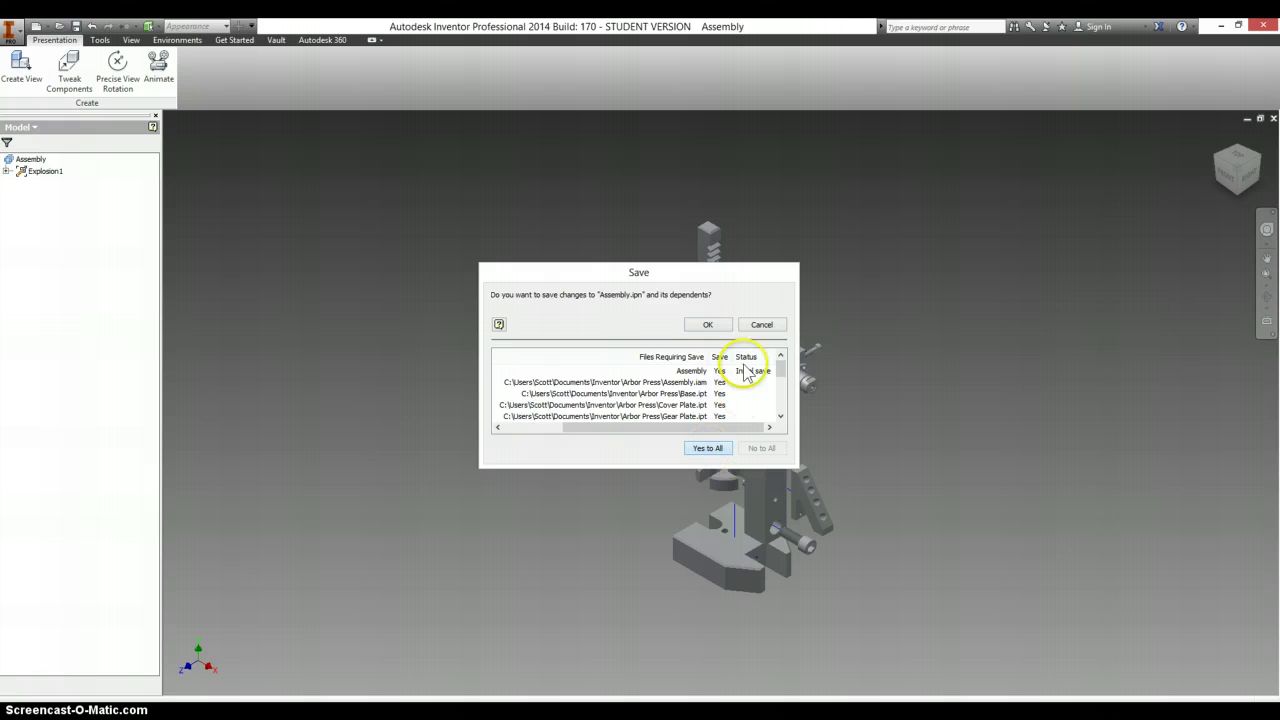
click(707, 325)
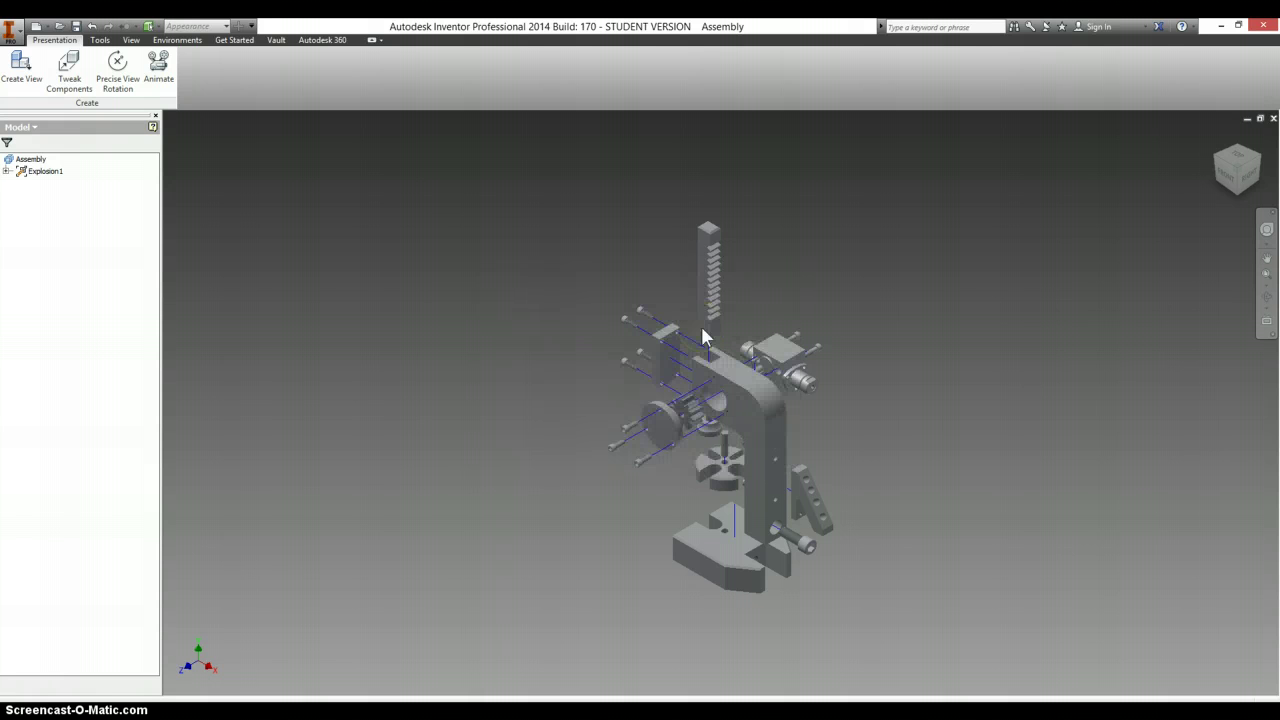